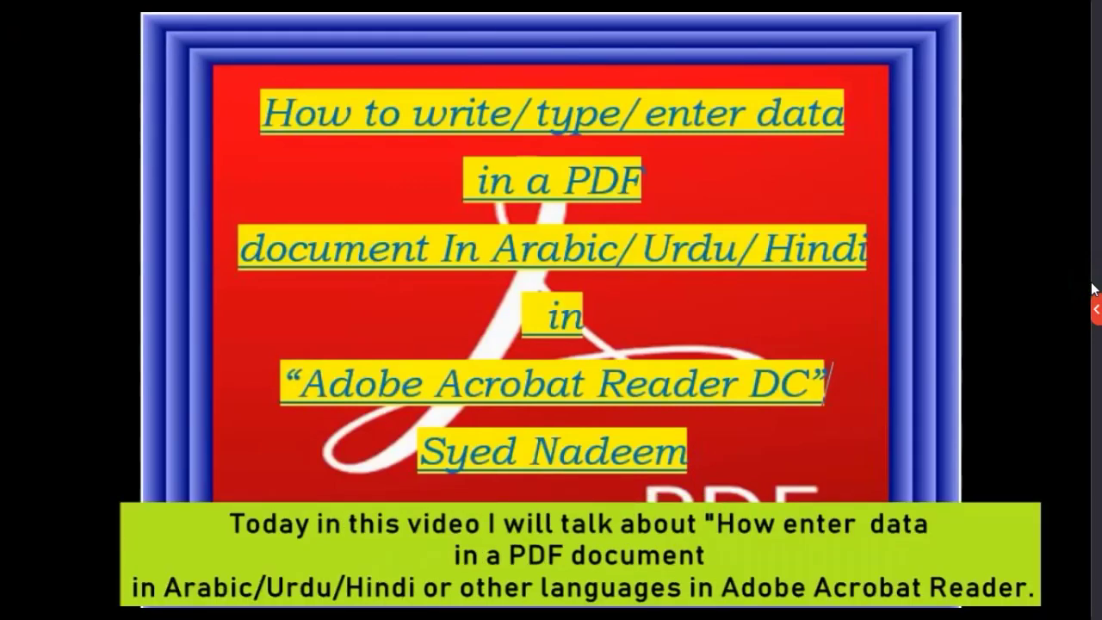
key("space")
key("space")
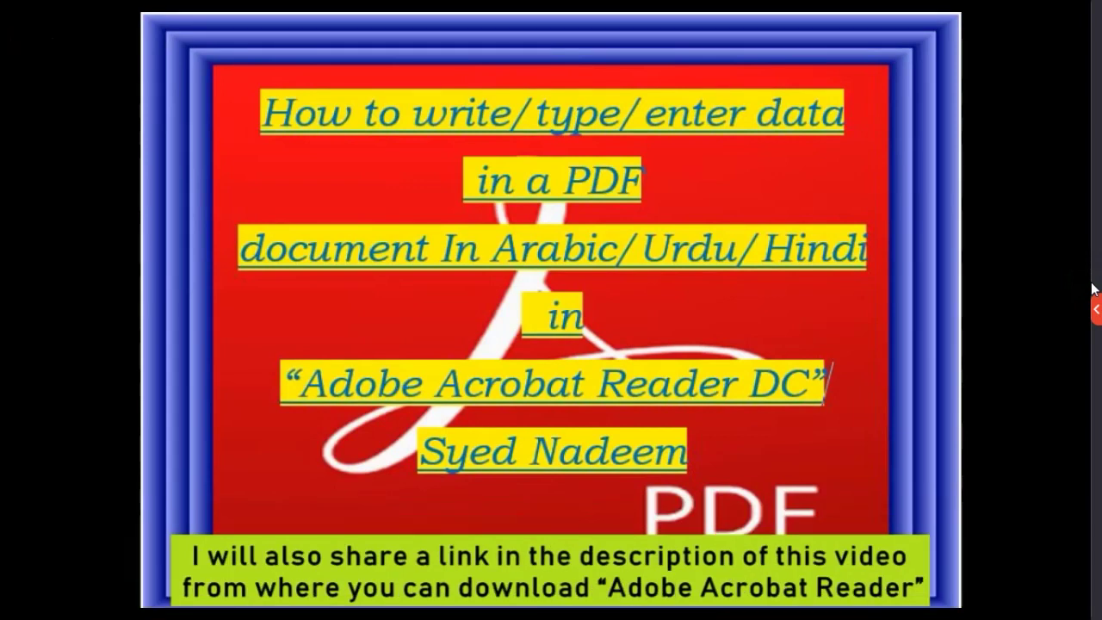
key("space")
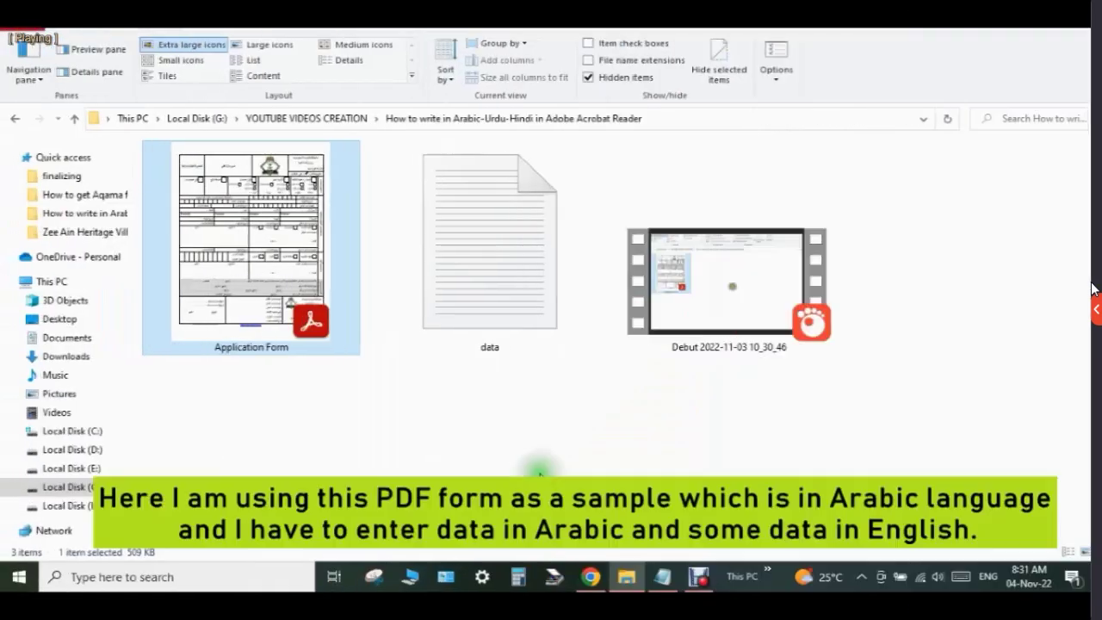
key("space")
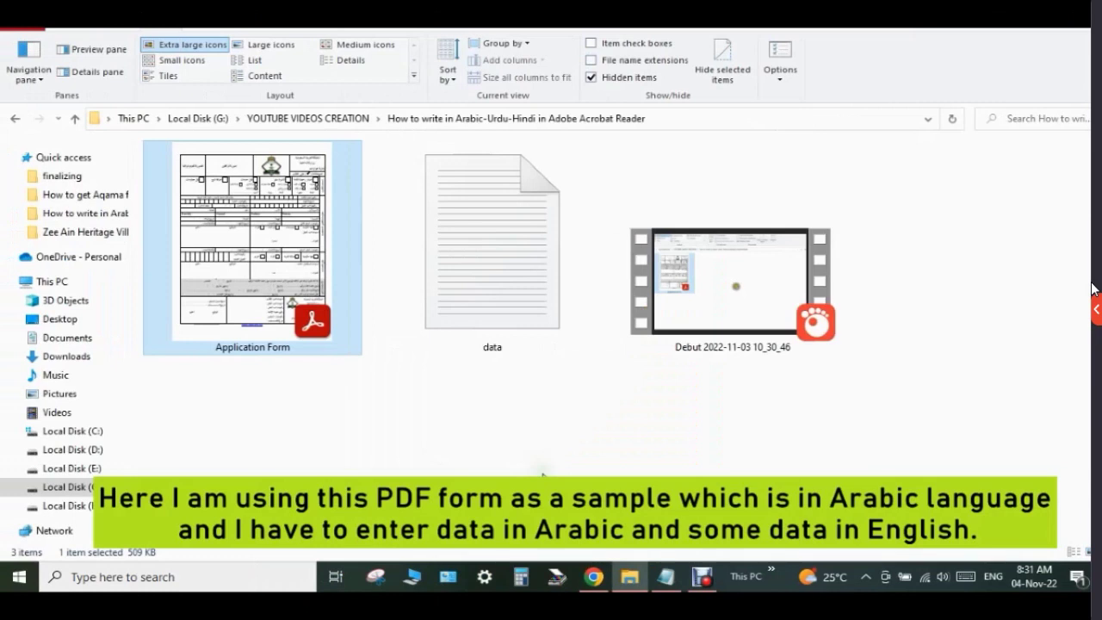
key("space")
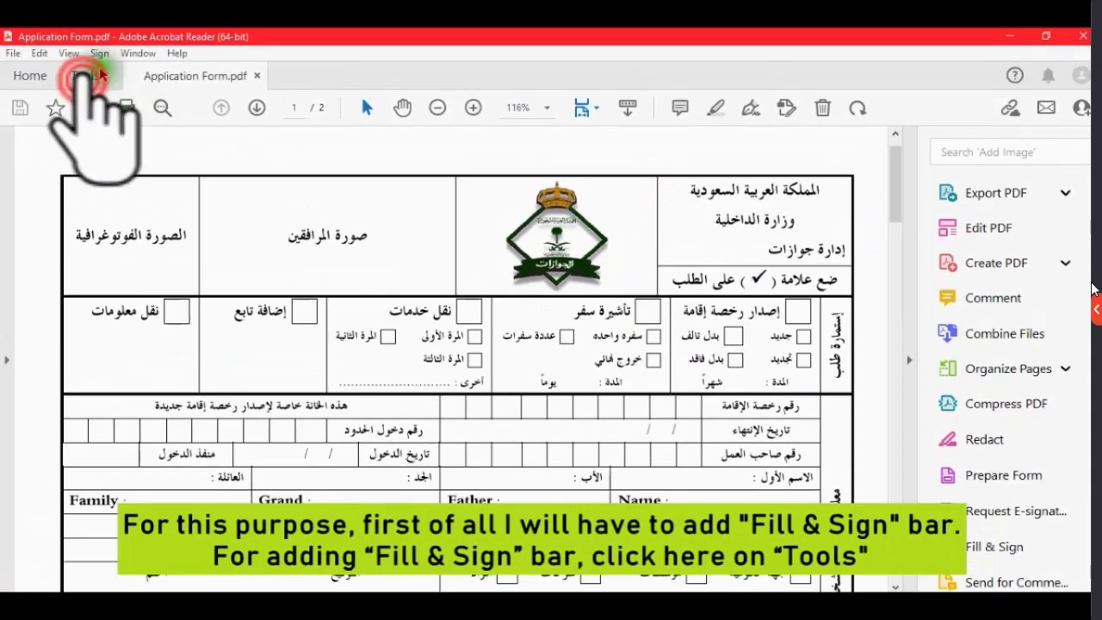
Open the Fill & Sign tools for the application form
left_click(86, 76)
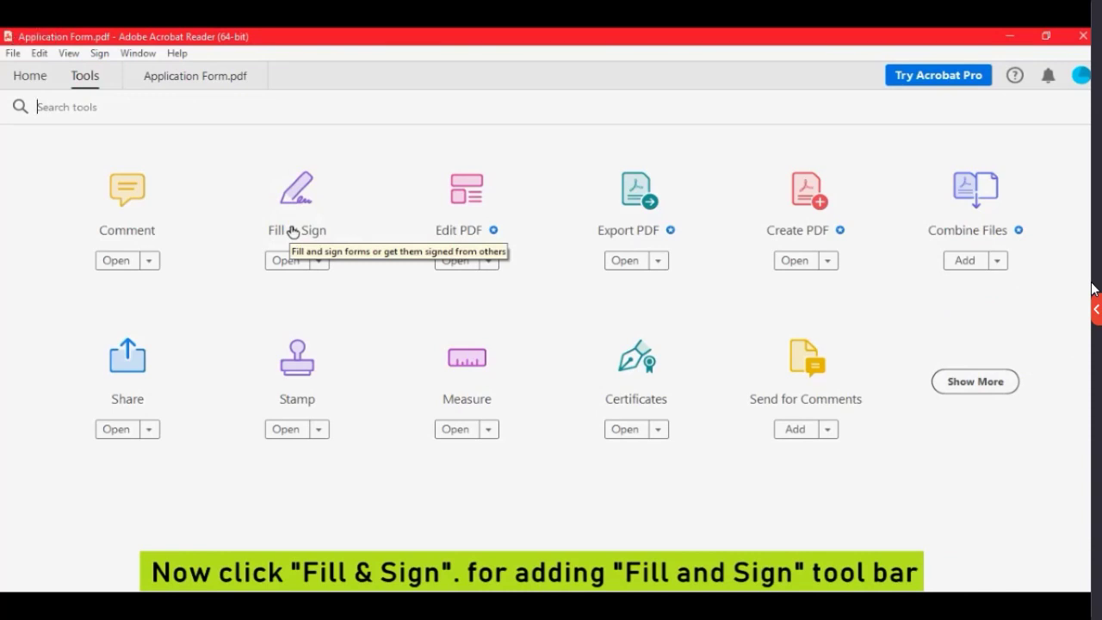
left_click(294, 232)
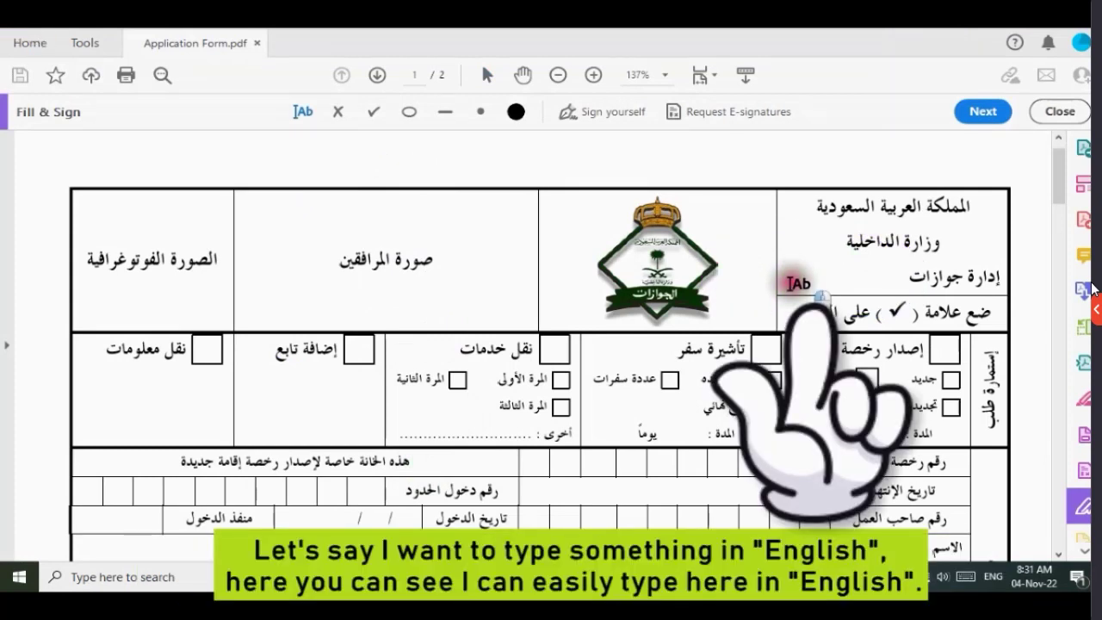
Try entering a first name in English in the header cell beside "إدارة جوازات", and clear the text
left_click(790, 282)
type("N")
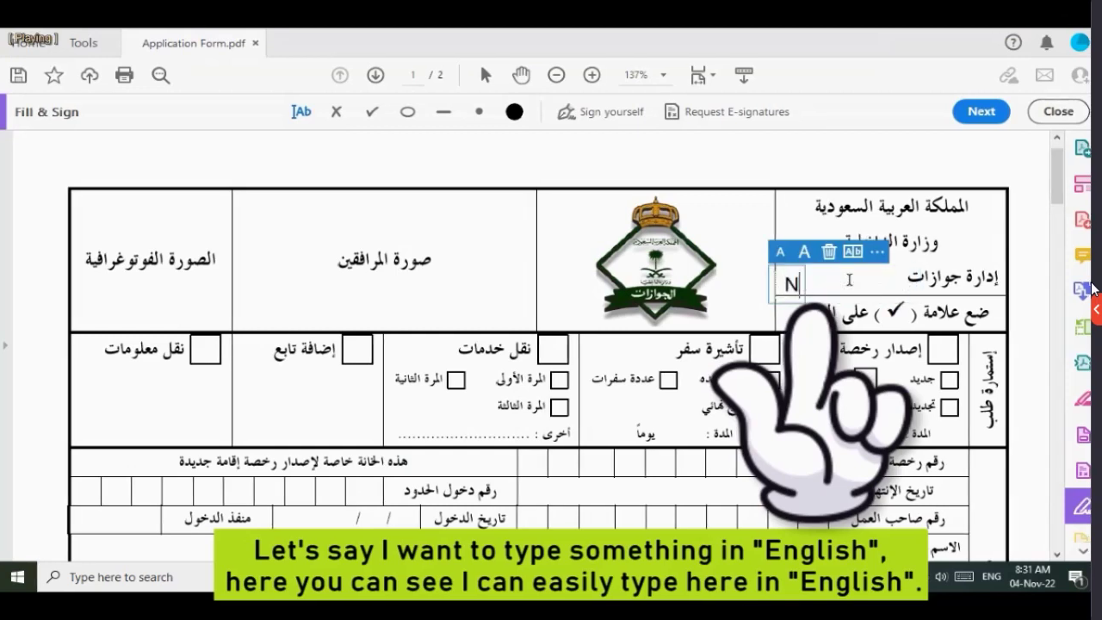
type("adeem")
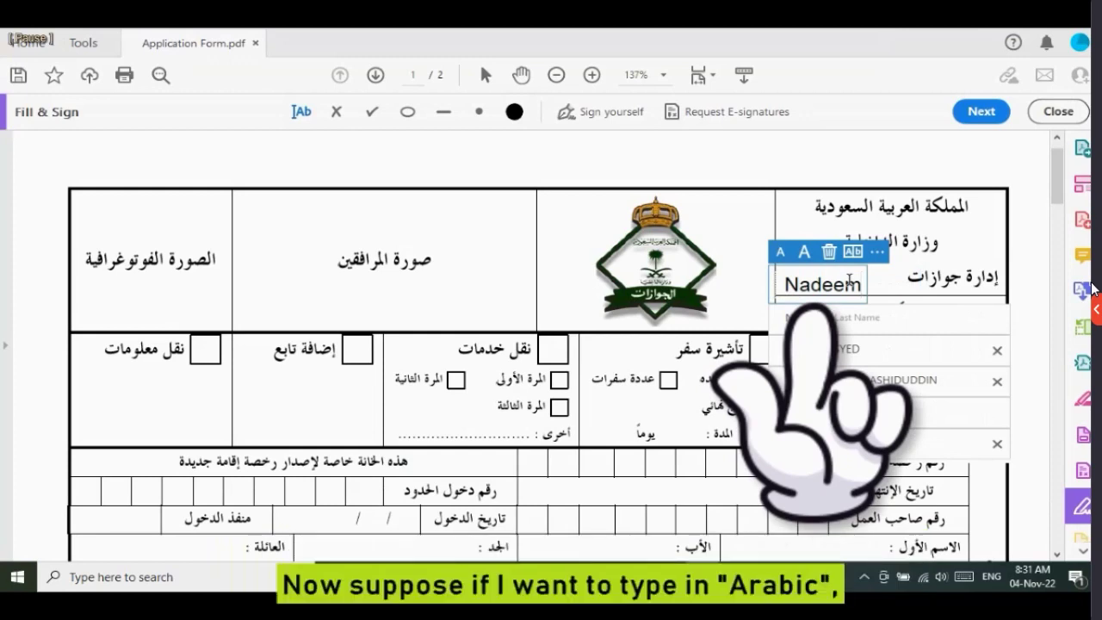
key("BackSpace")
key("BackSpace")
key("BackSpace")
key("BackSpace")
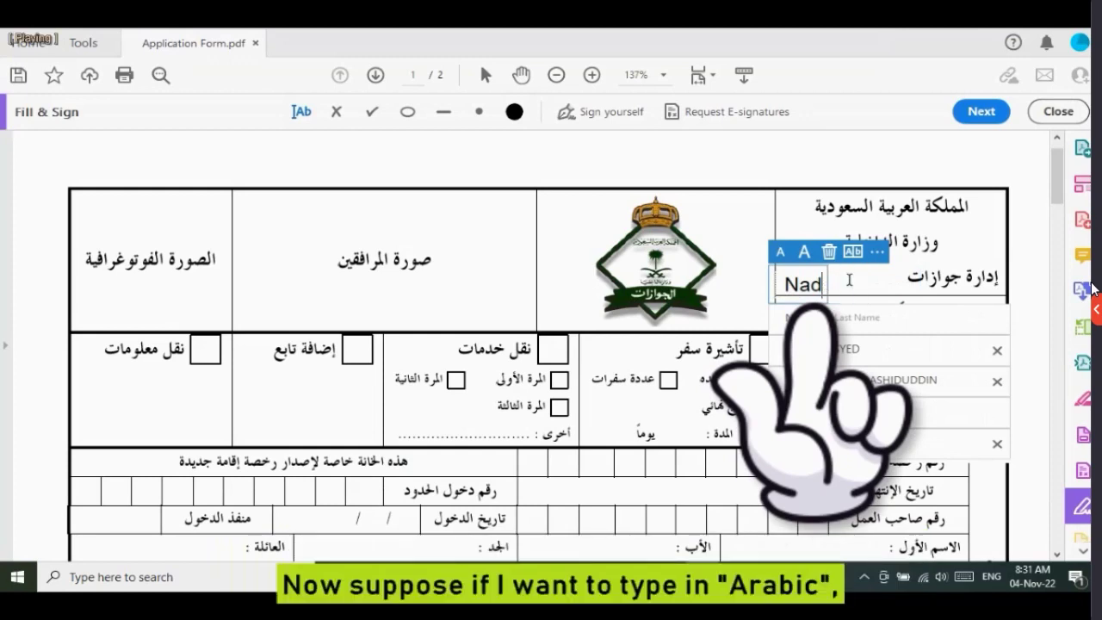
key("BackSpace")
key("BackSpace")
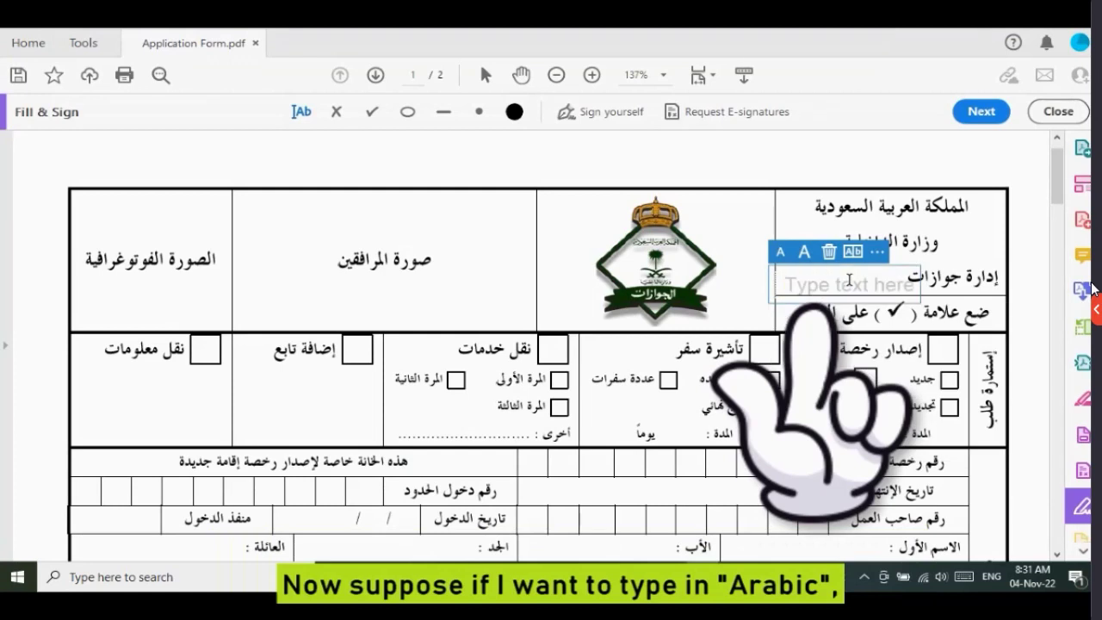
Switch the input language to Arabic (Saudi Arabia) for the empty text field and check its on-screen keyboard layout
left_click(824, 284)
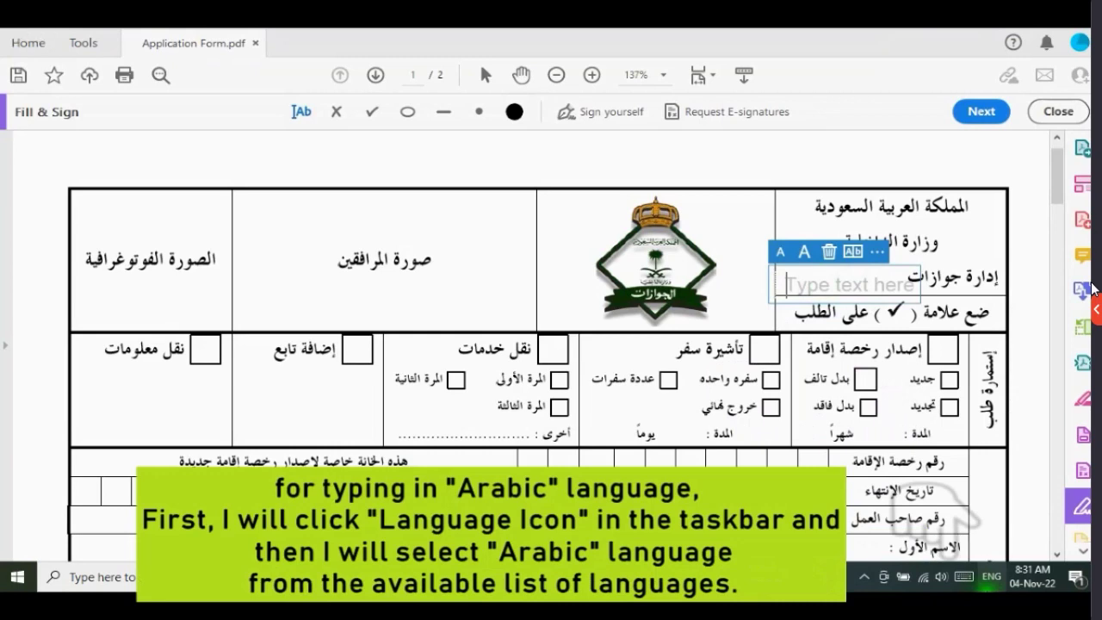
left_click(990, 577)
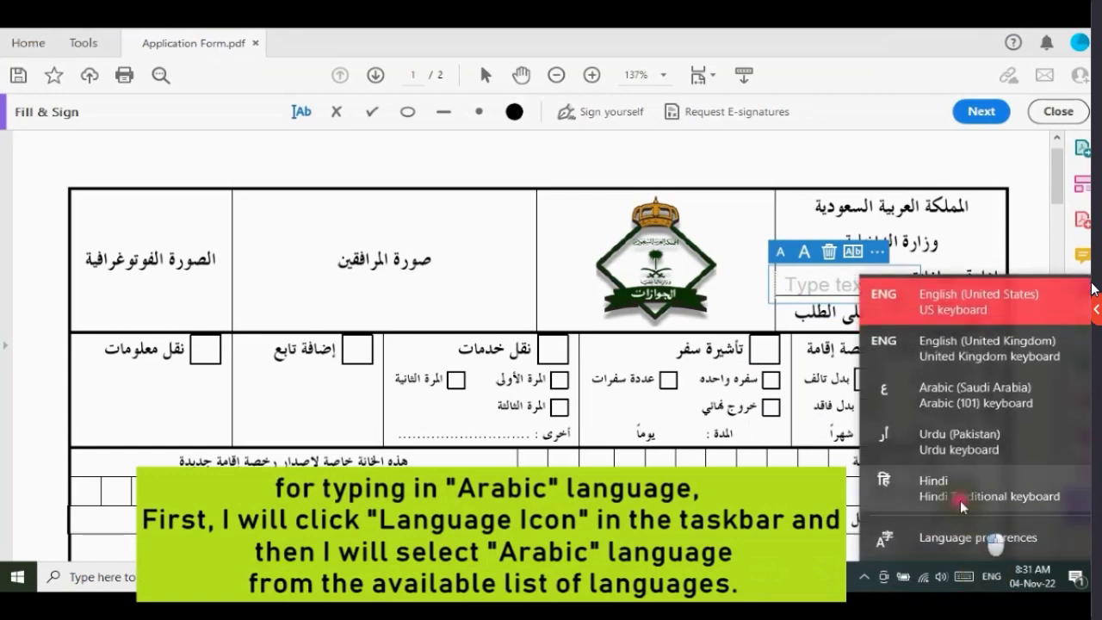
left_click(926, 379)
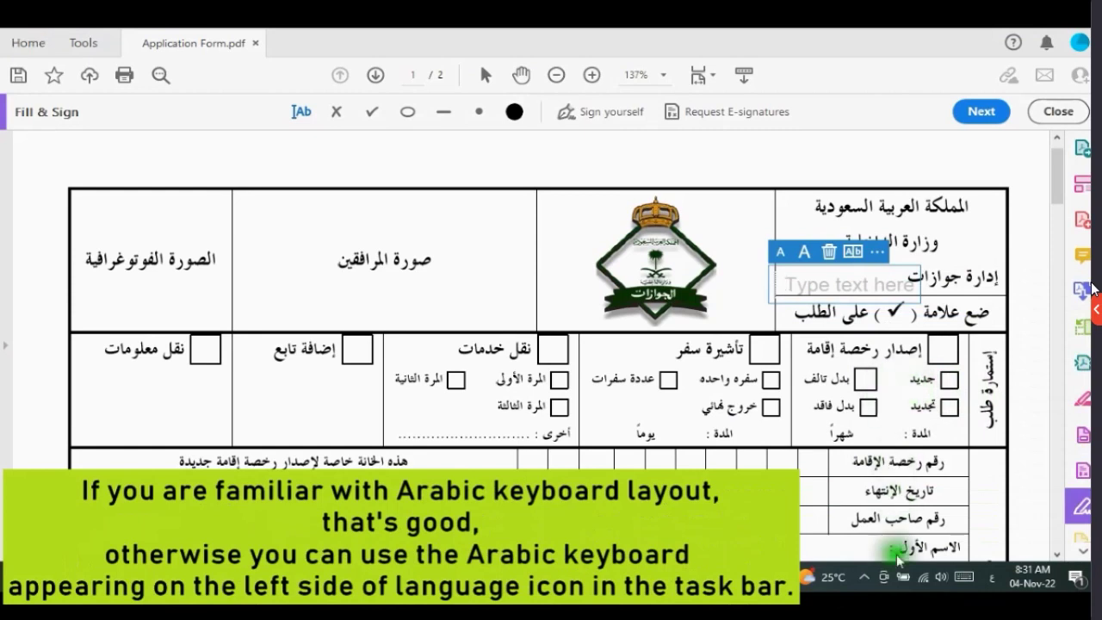
left_click(957, 579)
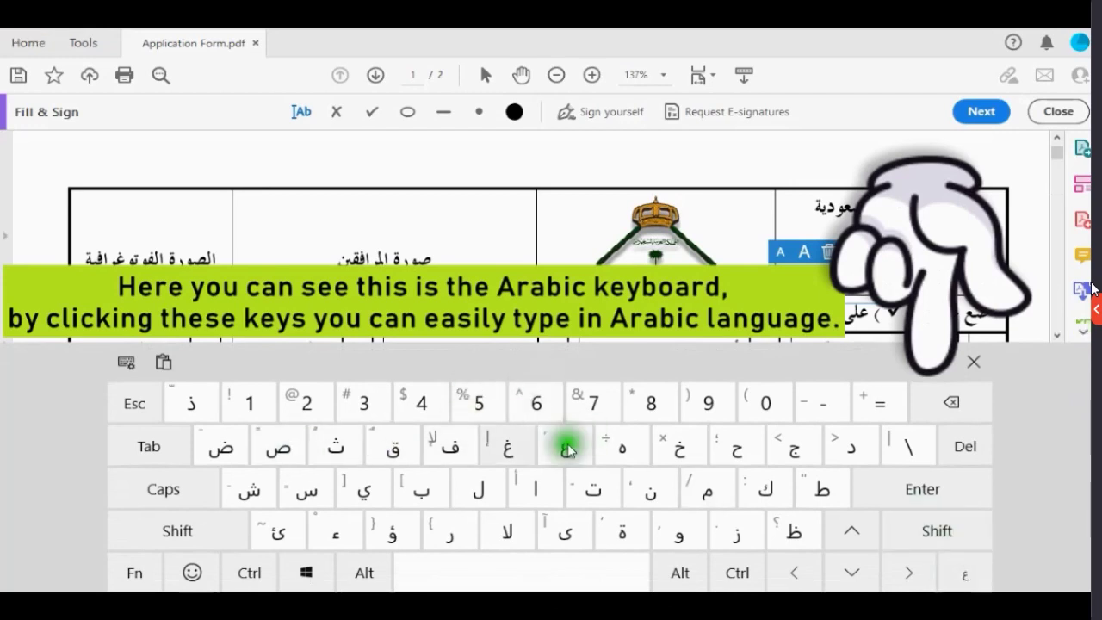
left_click(974, 362)
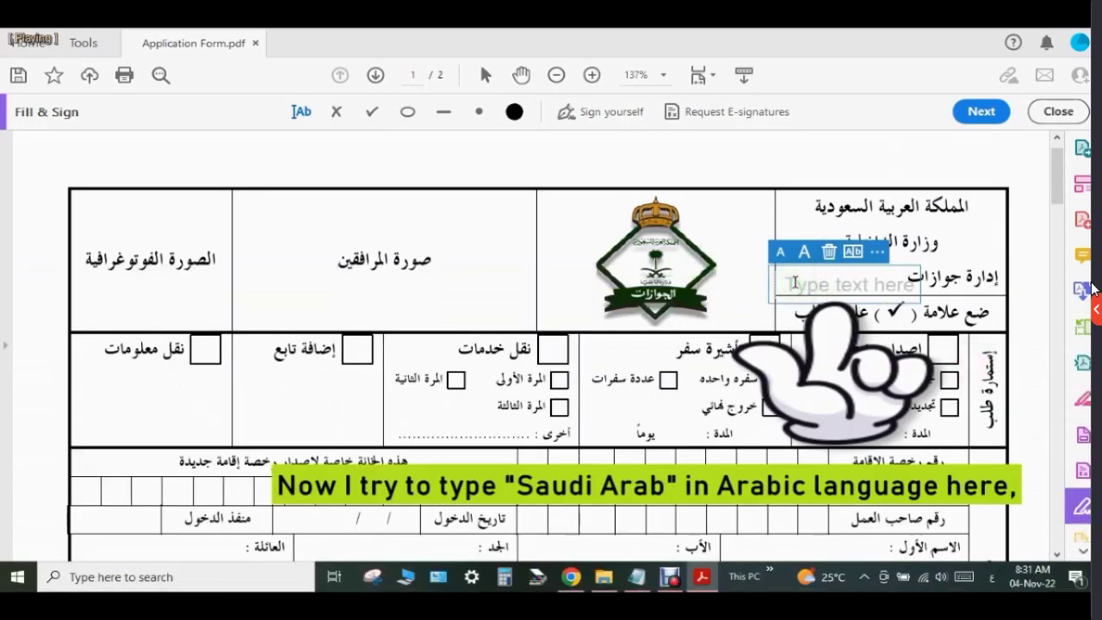
Try to enter "سعودي عرب" directly in the text field of the header cell
type("سعو")
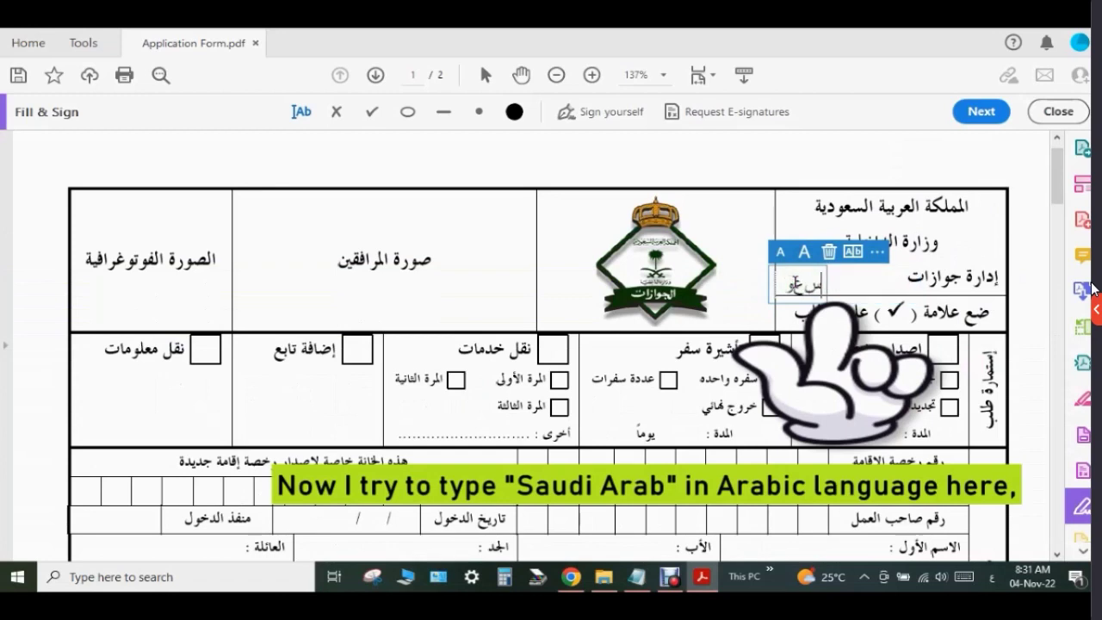
type("د")
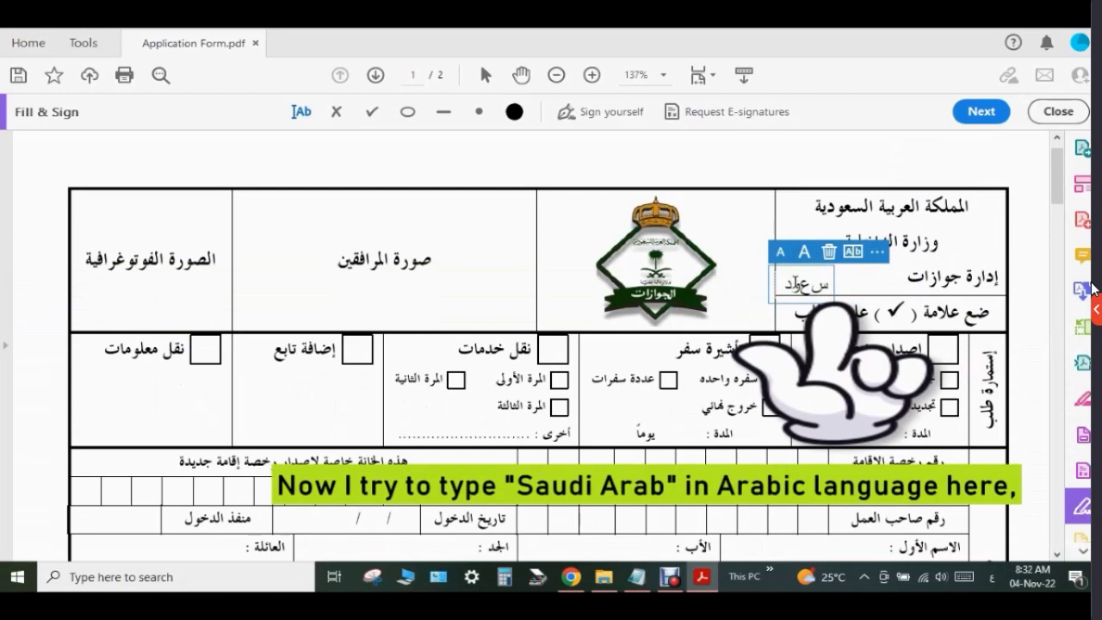
type("ي")
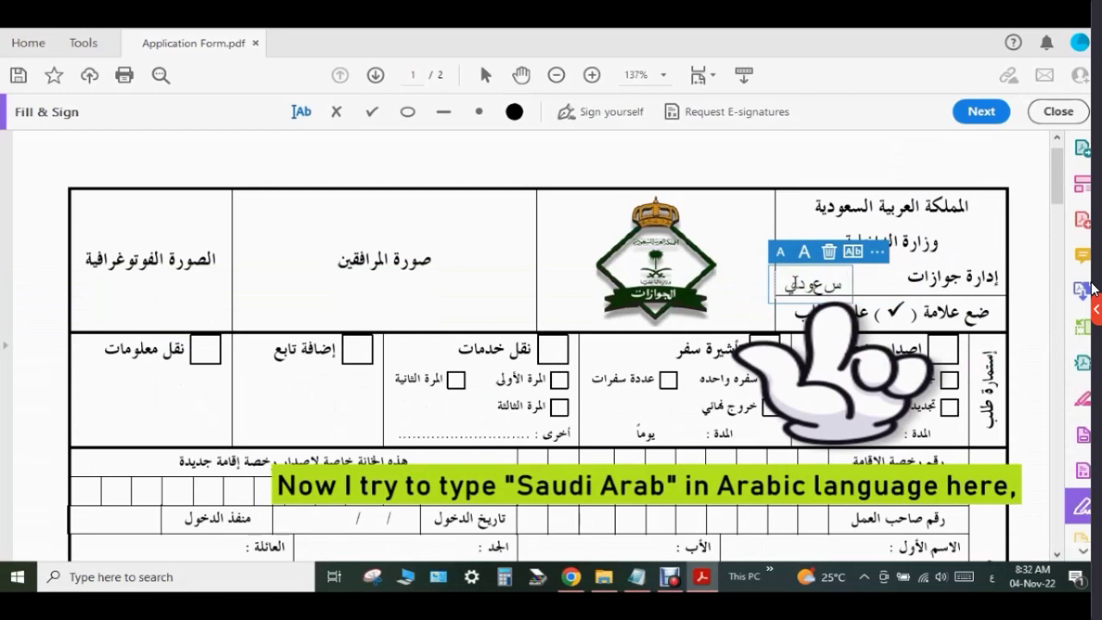
type(" عرب")
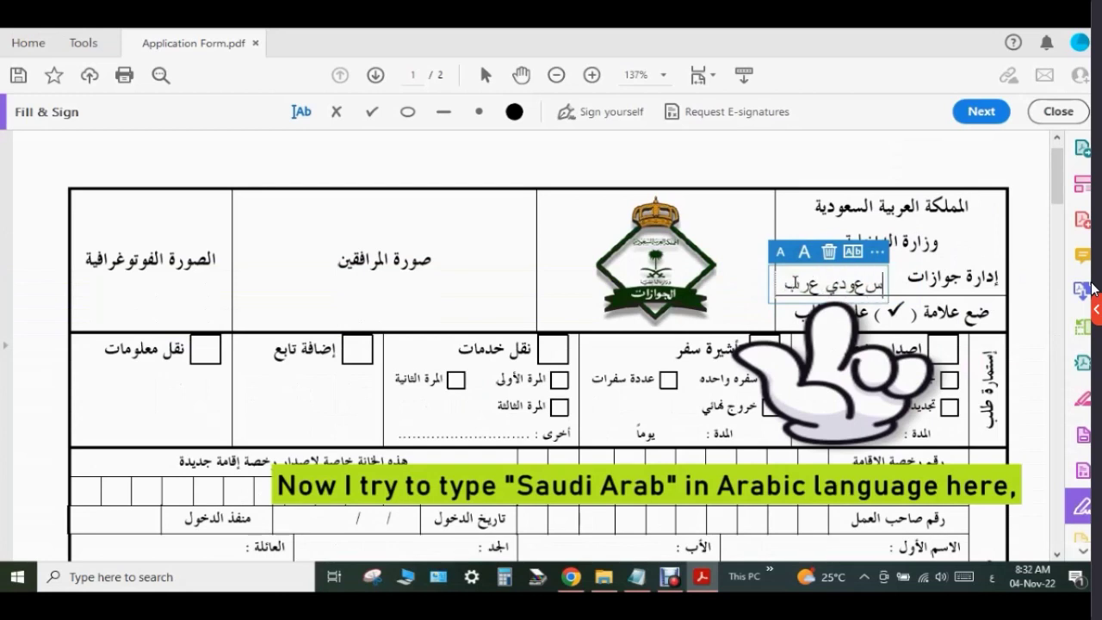
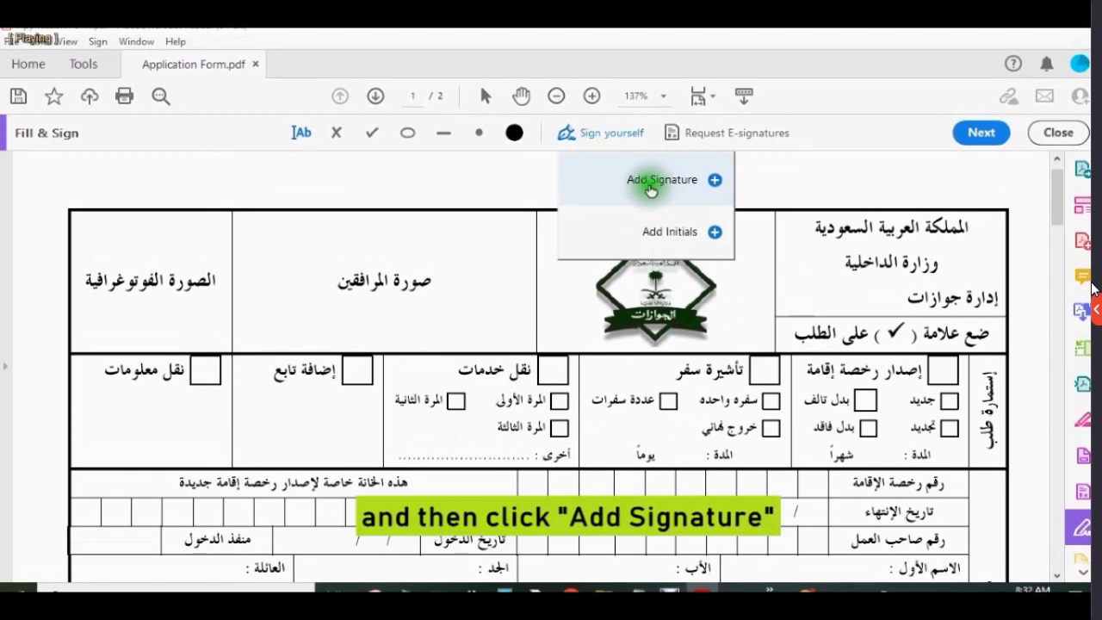
Create a typed signature reading "سعودي عرب" with Save signature enabled, and apply it
left_click(652, 187)
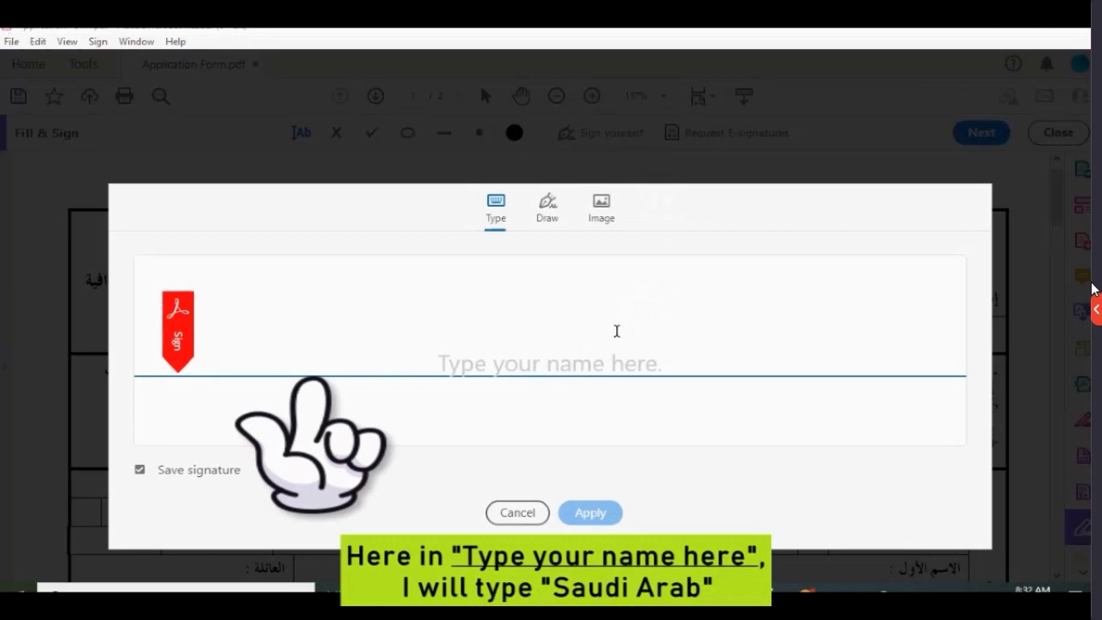
type("سعو")
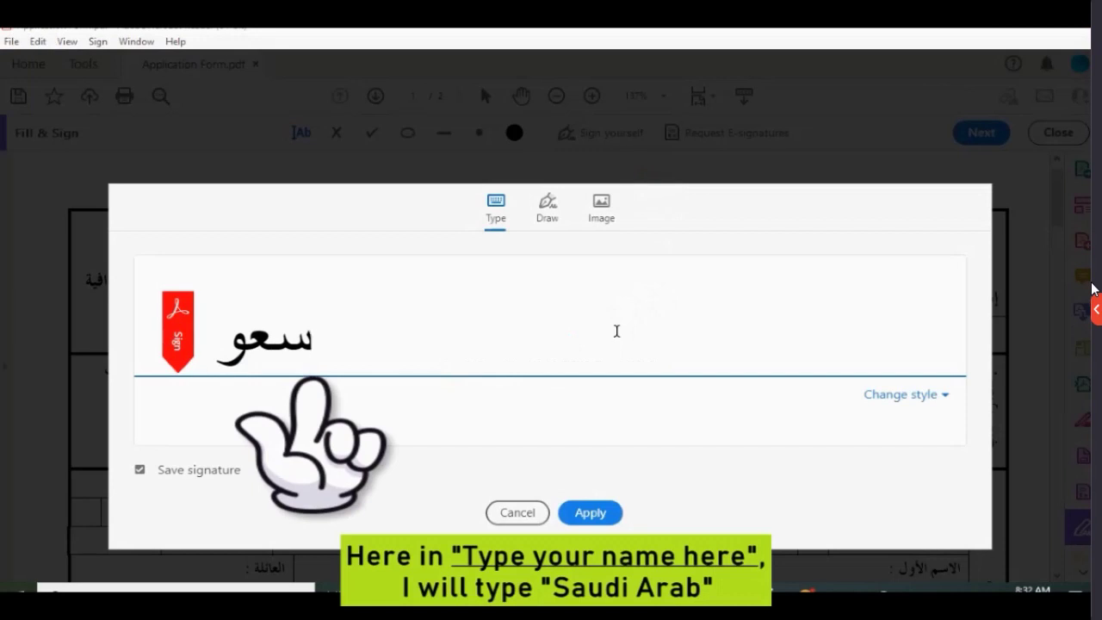
type("دي")
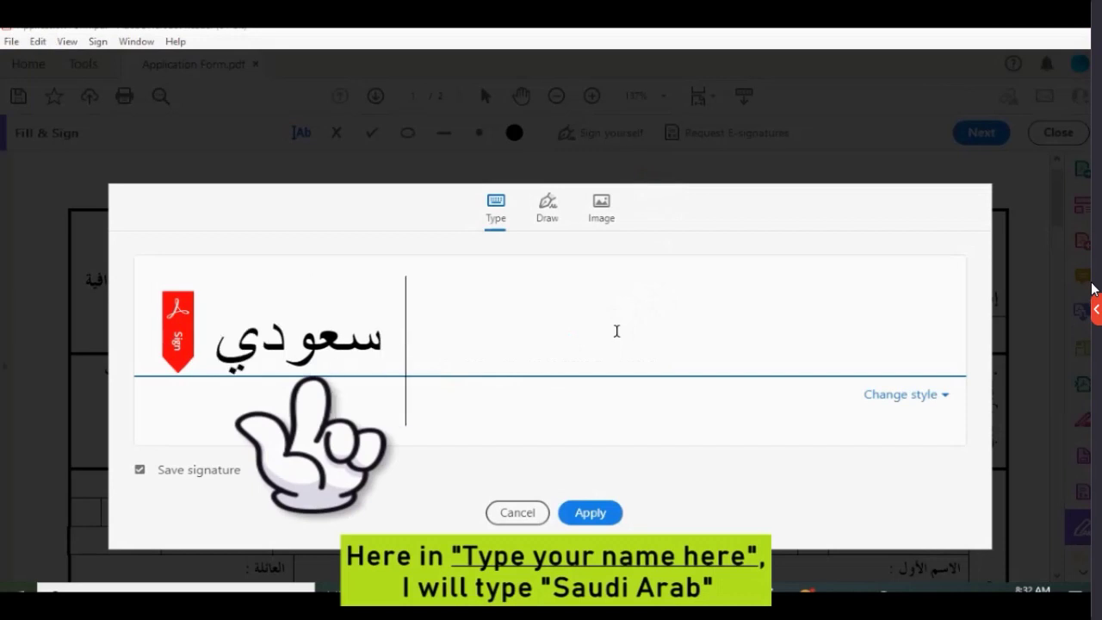
type(" عرب")
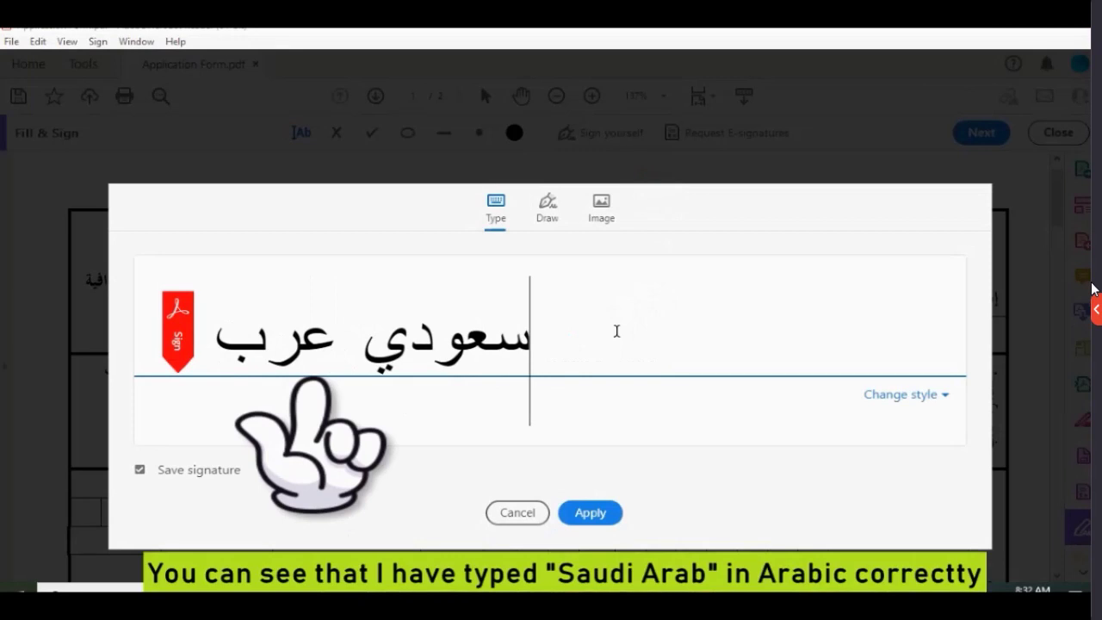
key("Pause")
key("Pause")
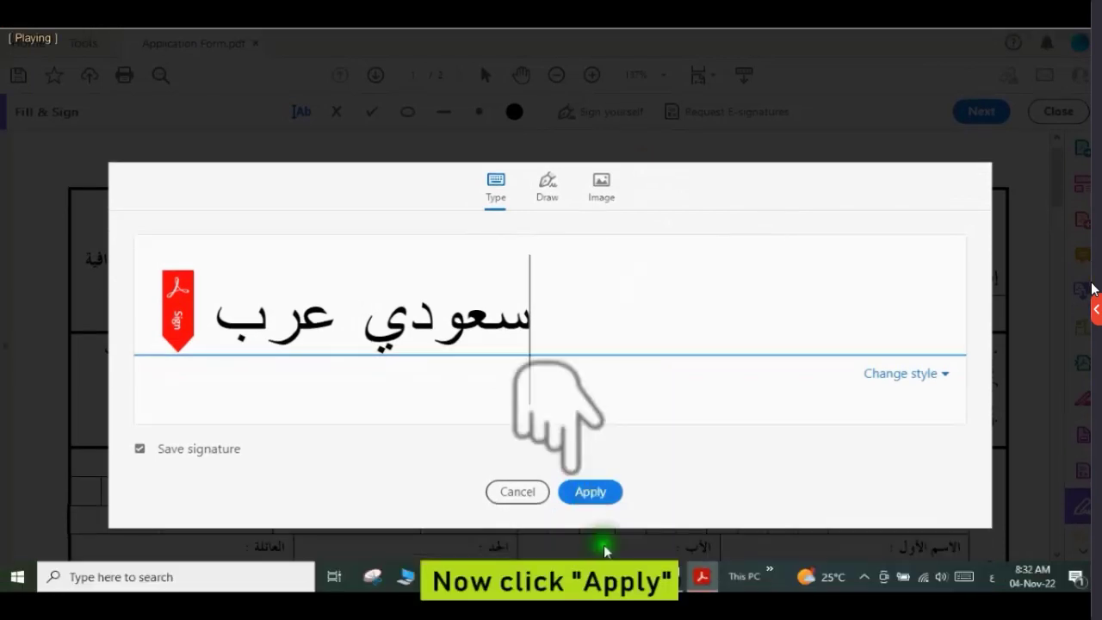
left_click(590, 515)
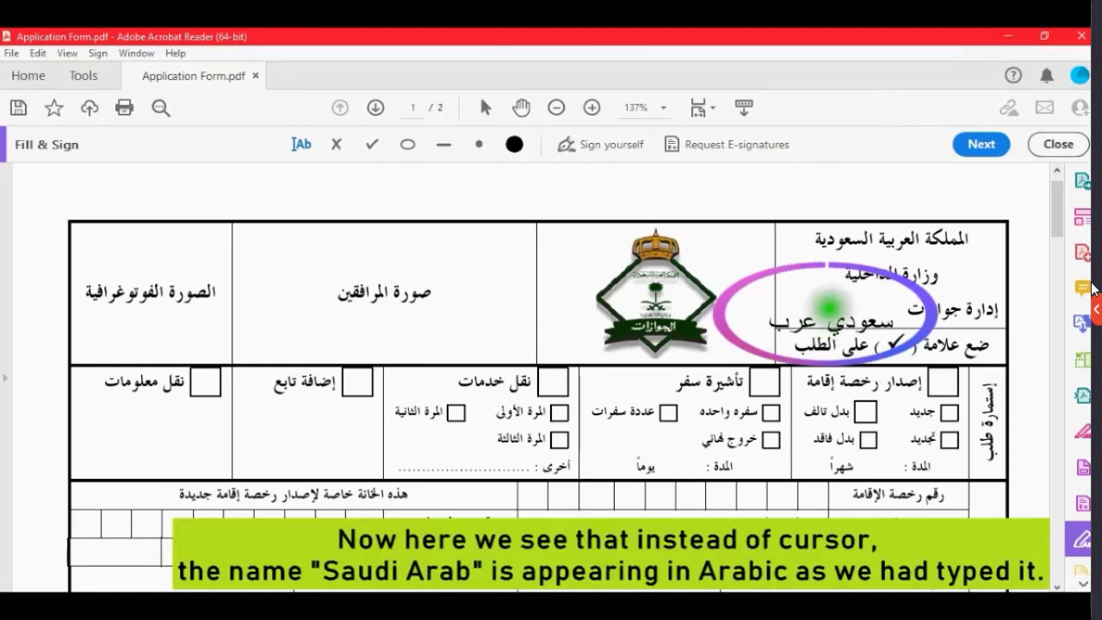
Place the "سعودي عرب" signature in the header cell beside "إدارة جوازات" and adjust its size
left_click(829, 306)
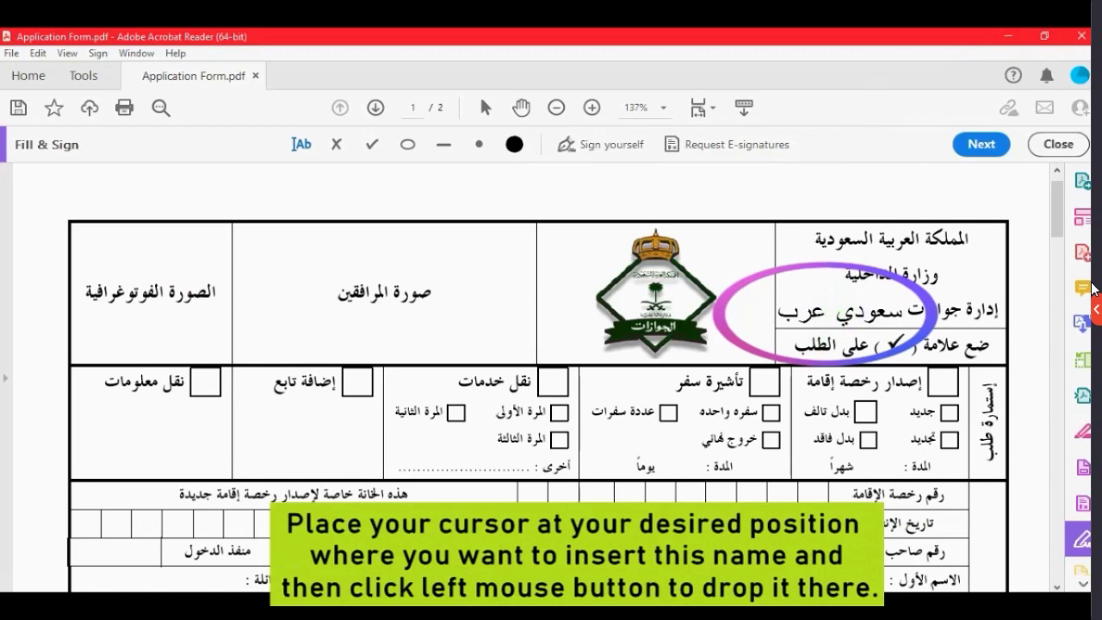
left_click(839, 310)
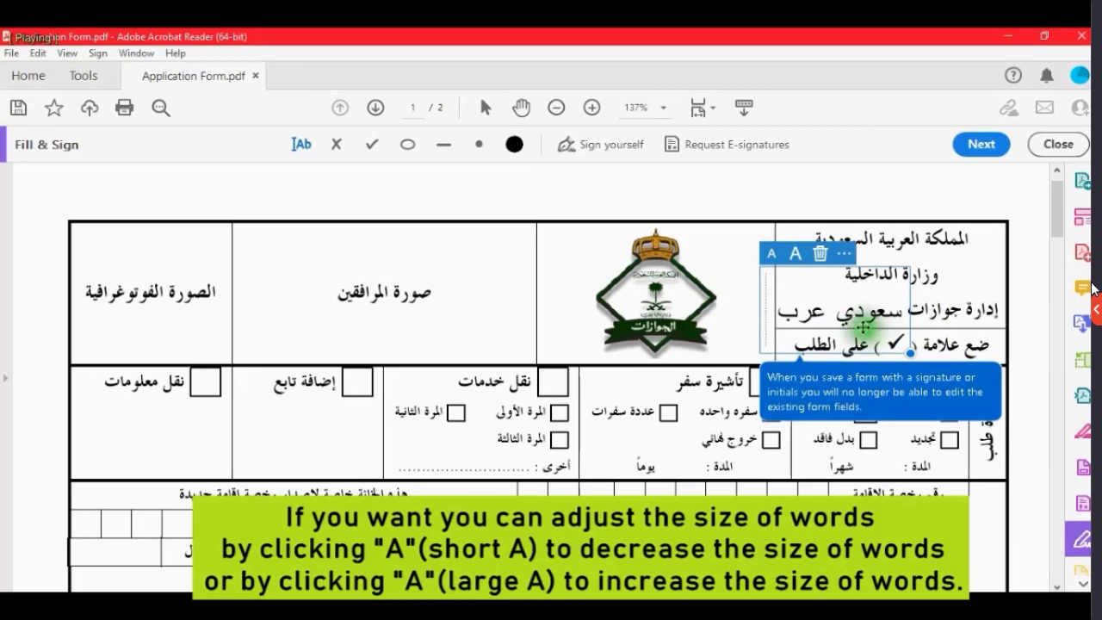
left_click(771, 256)
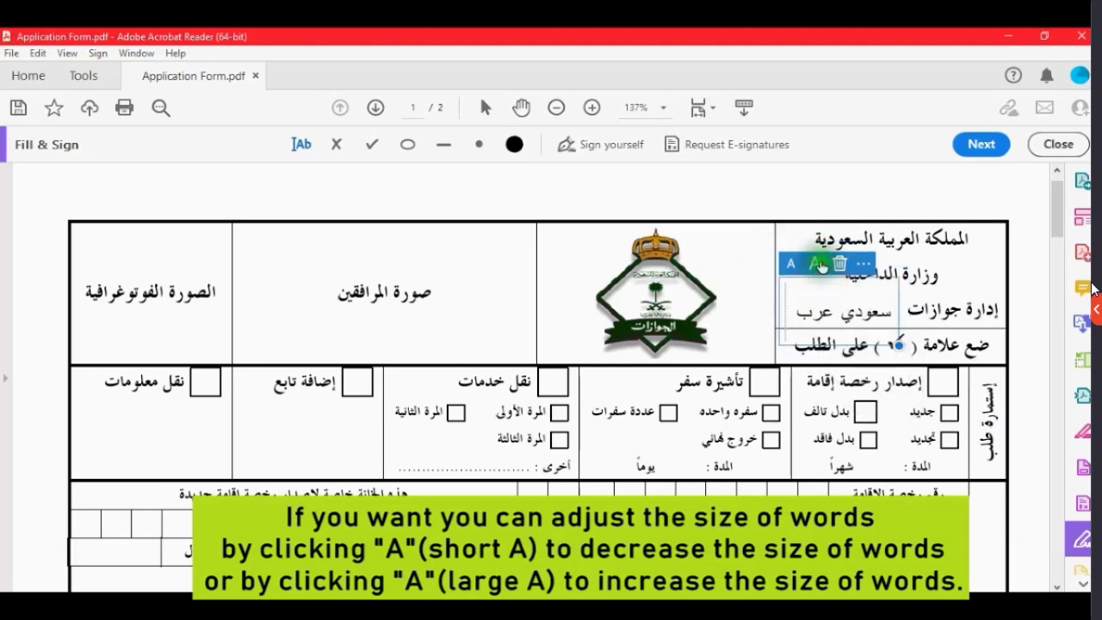
left_click(817, 264)
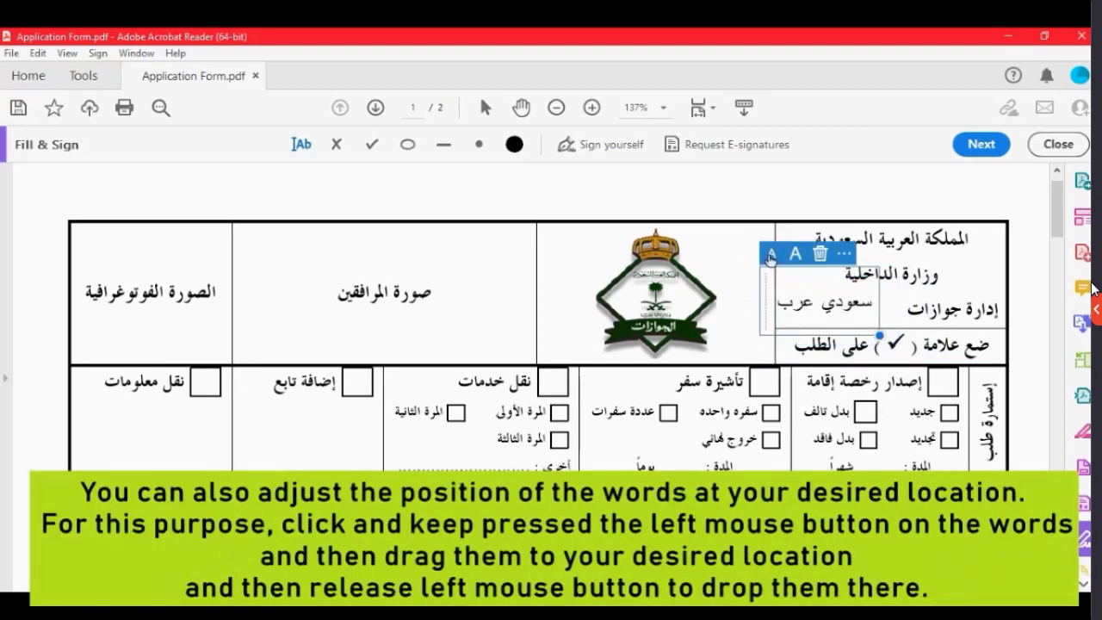
Reposition the placed "سعودي عرب" signature within the header cell, and delete it from the form
left_click_drag(837, 326, 831, 301)
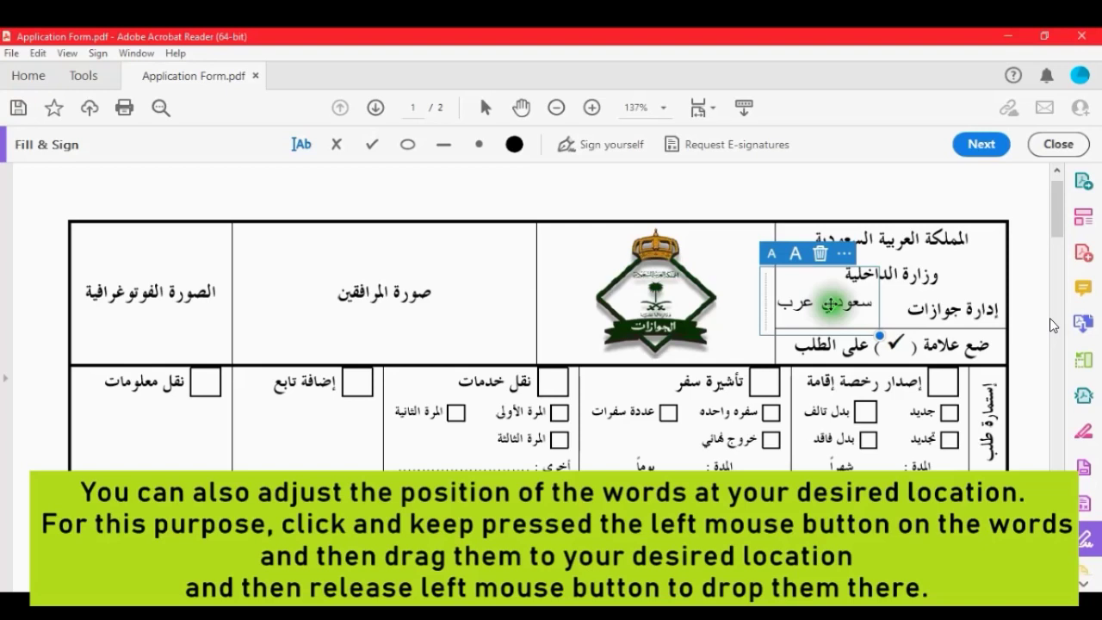
left_click_drag(823, 270, 849, 286)
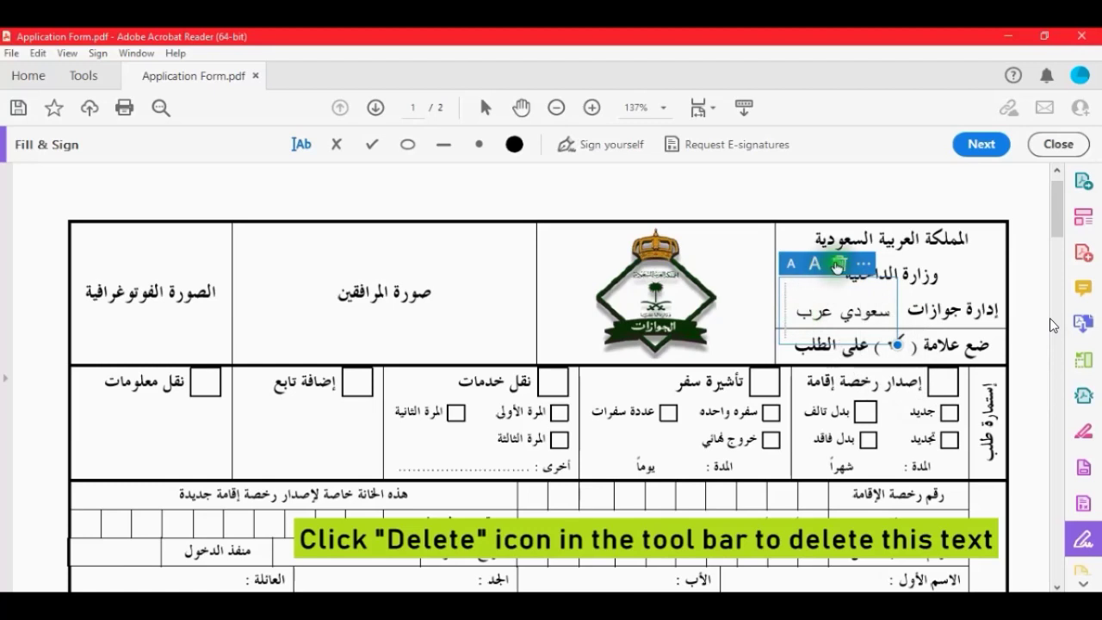
left_click(837, 265)
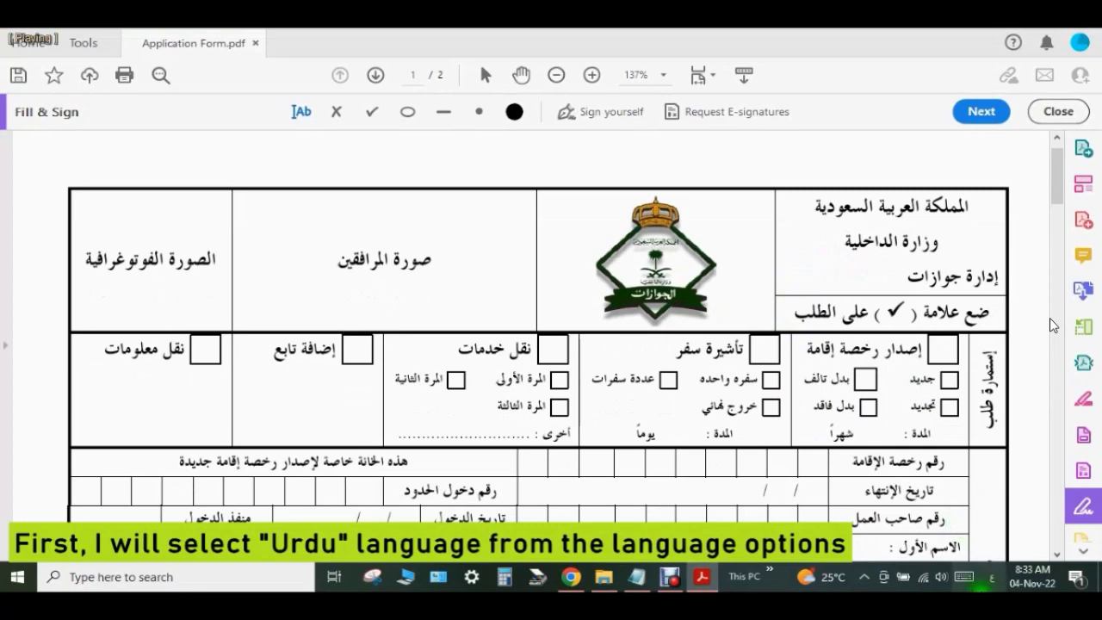
Switch the input language to Urdu (Pakistan)
left_click(992, 578)
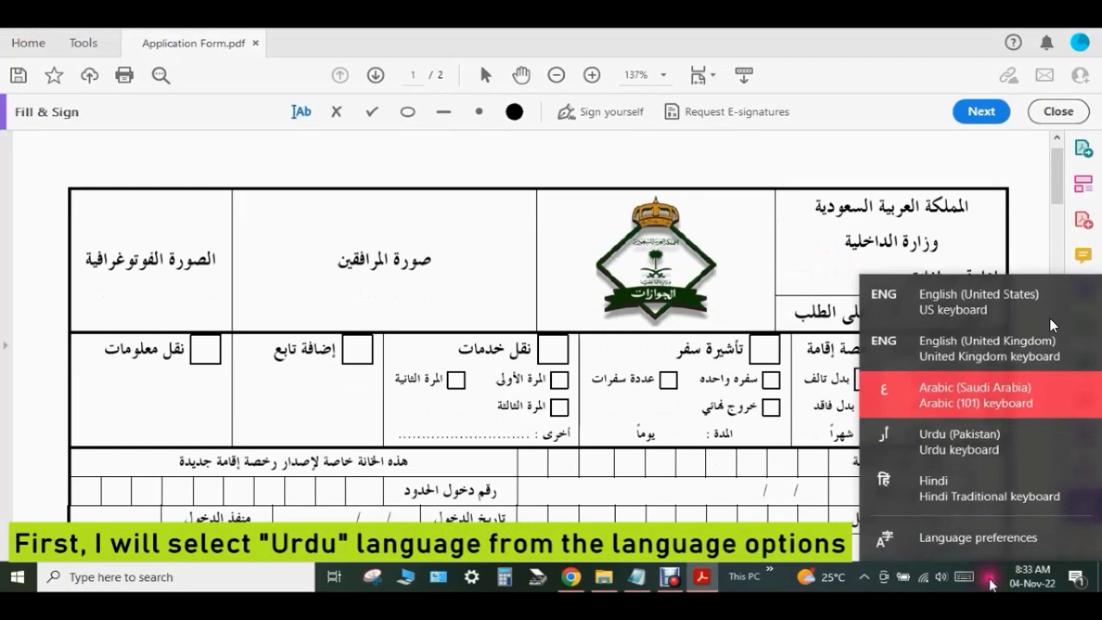
left_click(937, 440)
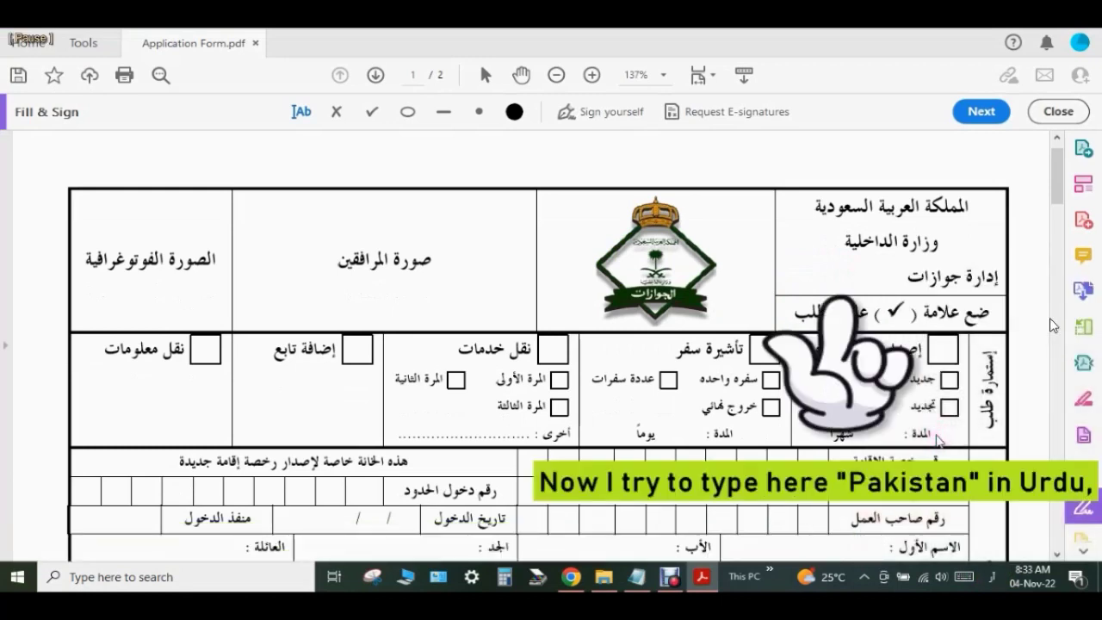
Try to enter "پاکستان" as plain text in the header cell beside "إدارة جوازات", and delete that text
left_click(790, 279)
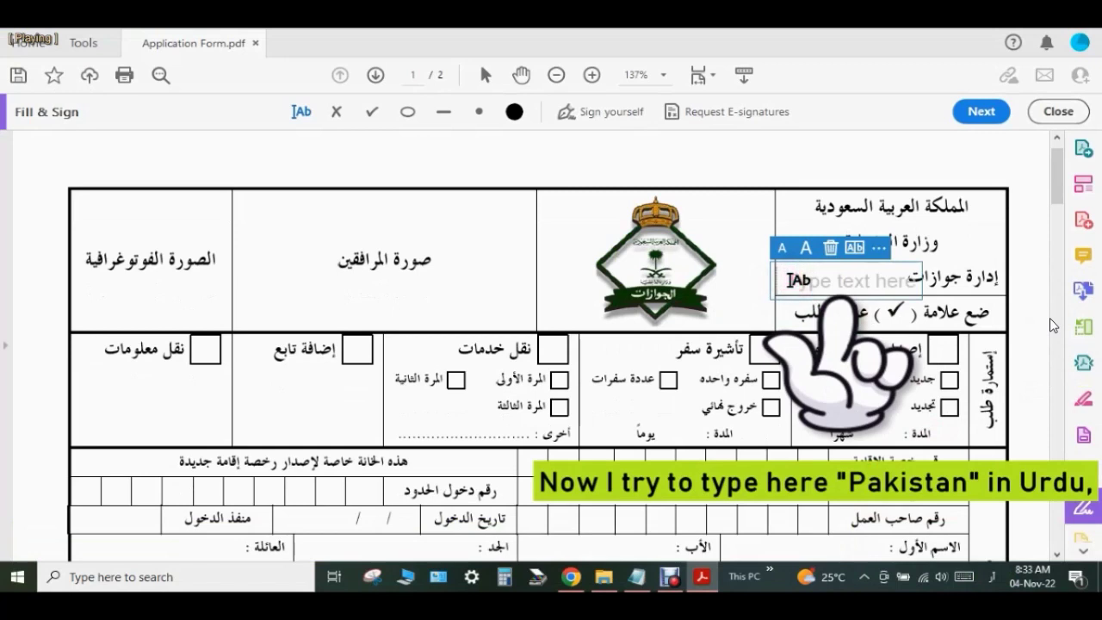
type("پاکستان")
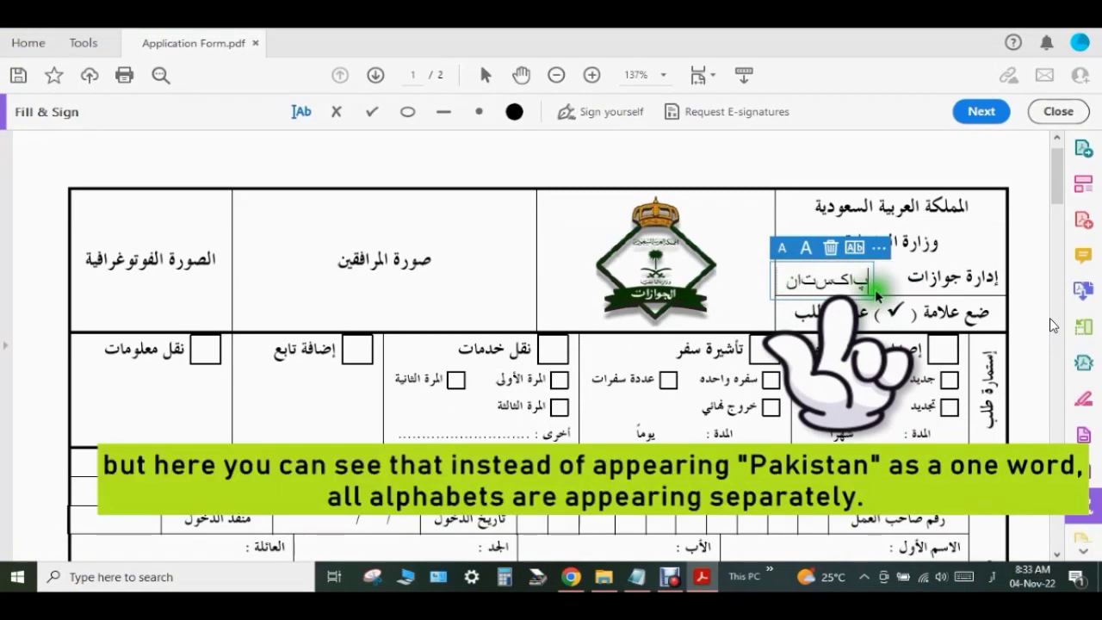
key("Pause")
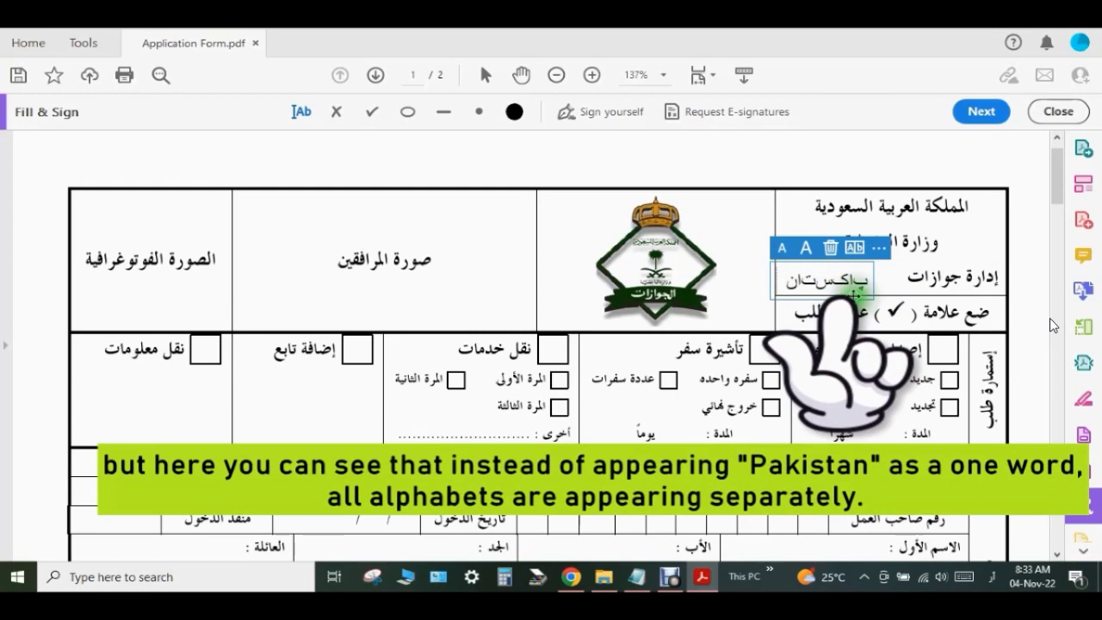
key("Pause")
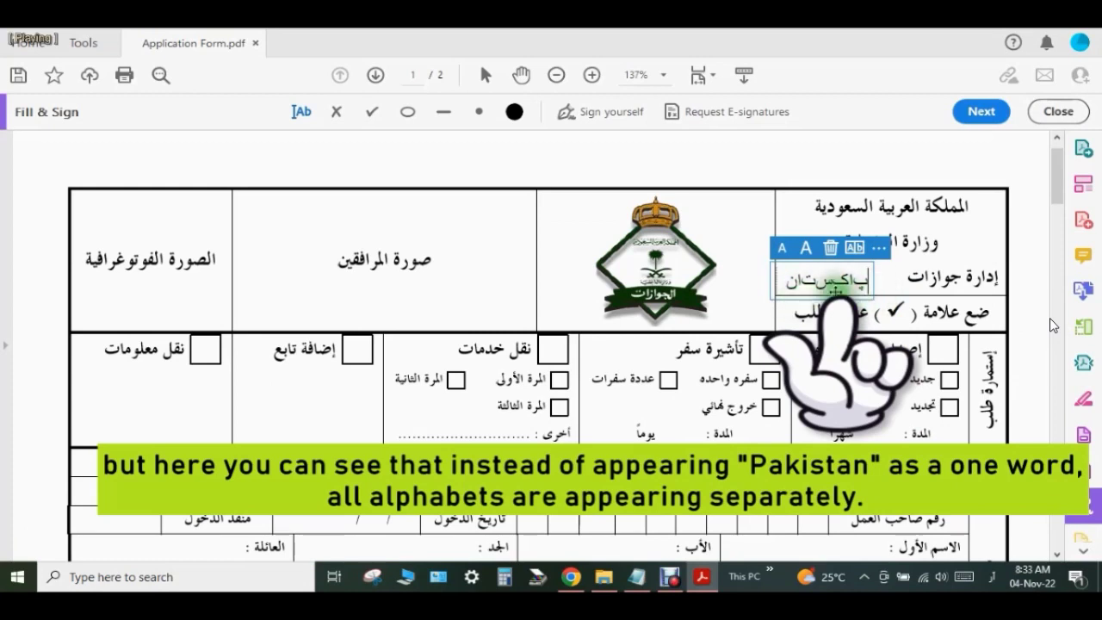
key("Pause")
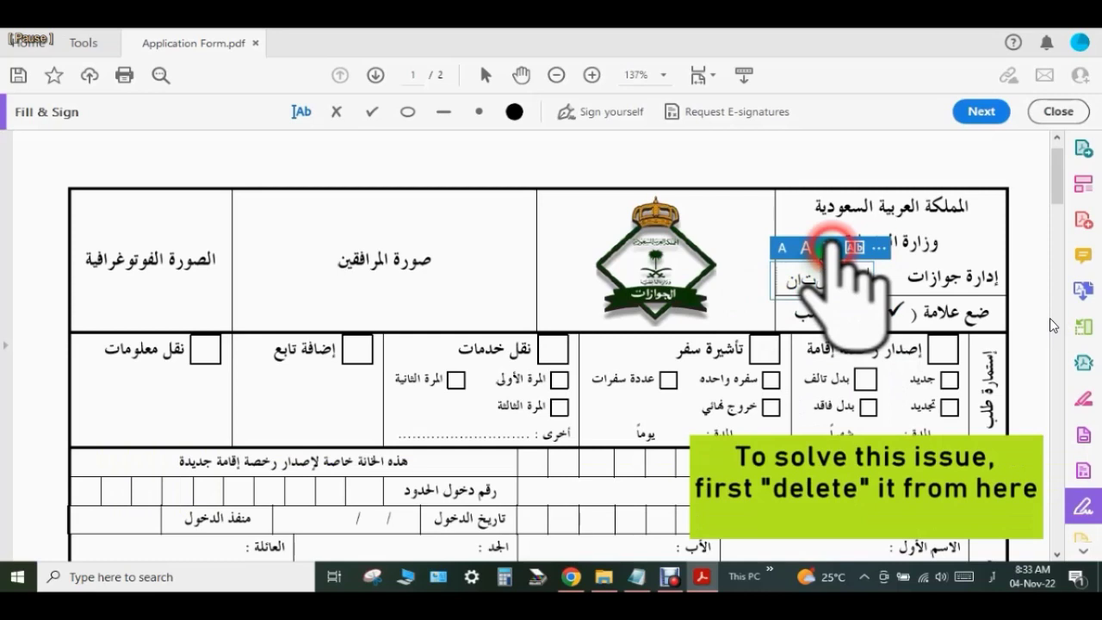
key("Pause")
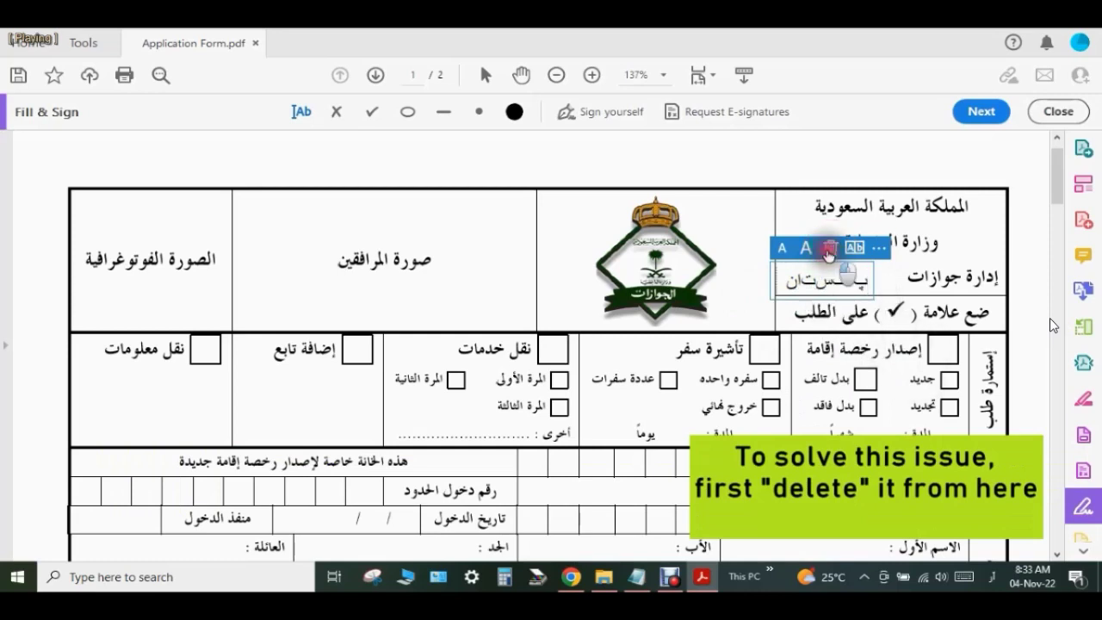
key("Pause")
Create a typed signature reading "پاکستان" and apply it
key("Pause")
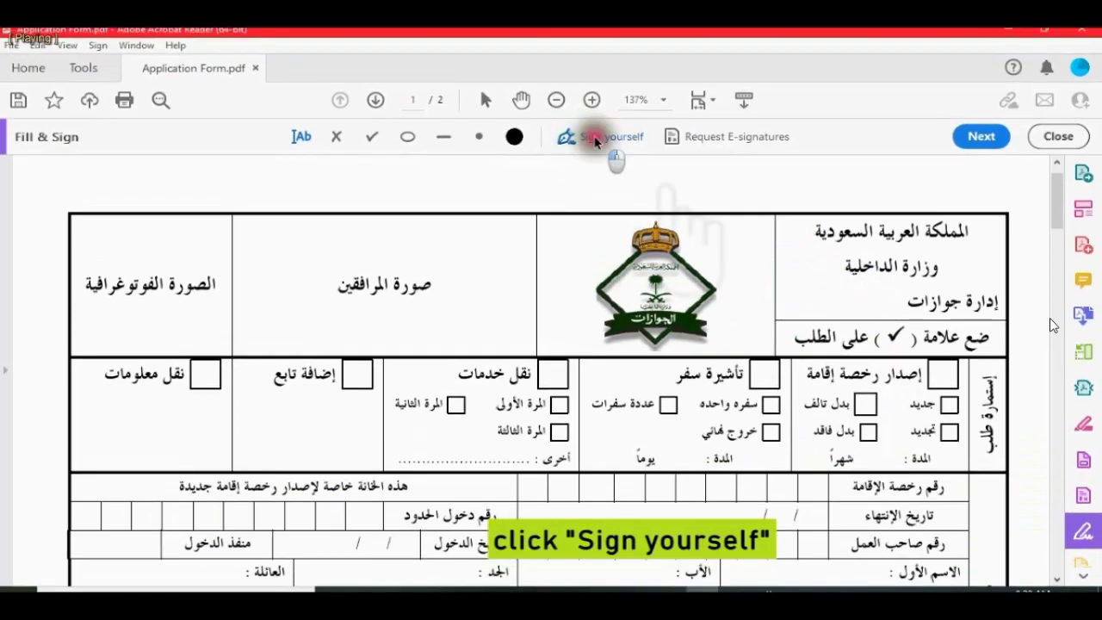
key("Pause")
key("Pause")
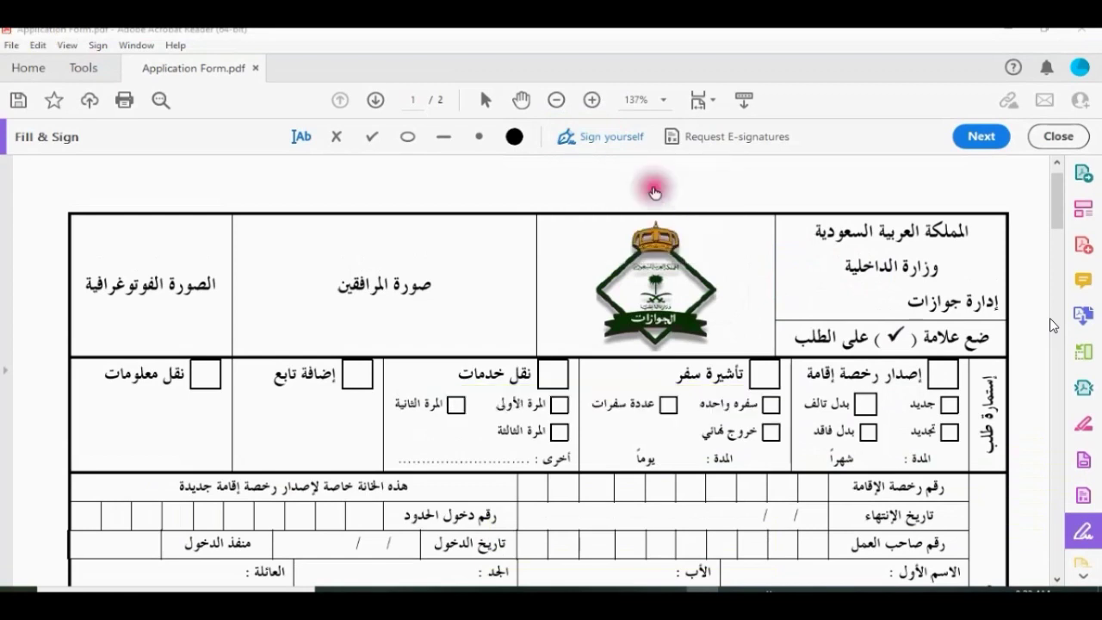
key("Pause")
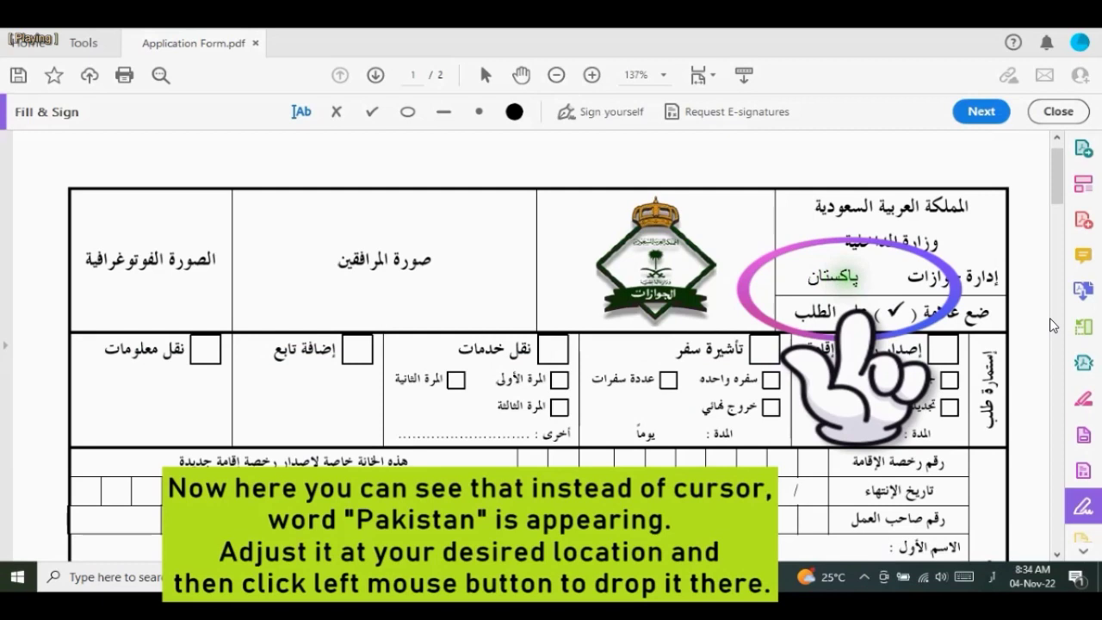
Place the "پاکستان" signature in the header cell beside "إدارة جوازات", adjust its size, and delete it from the form
left_click(879, 297)
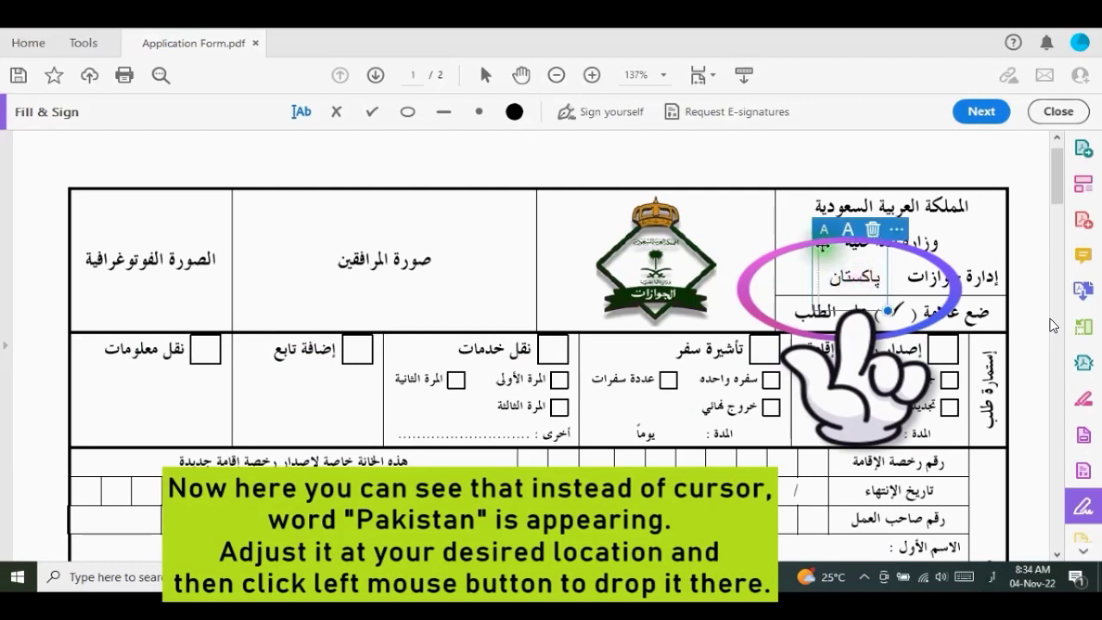
left_click(847, 270)
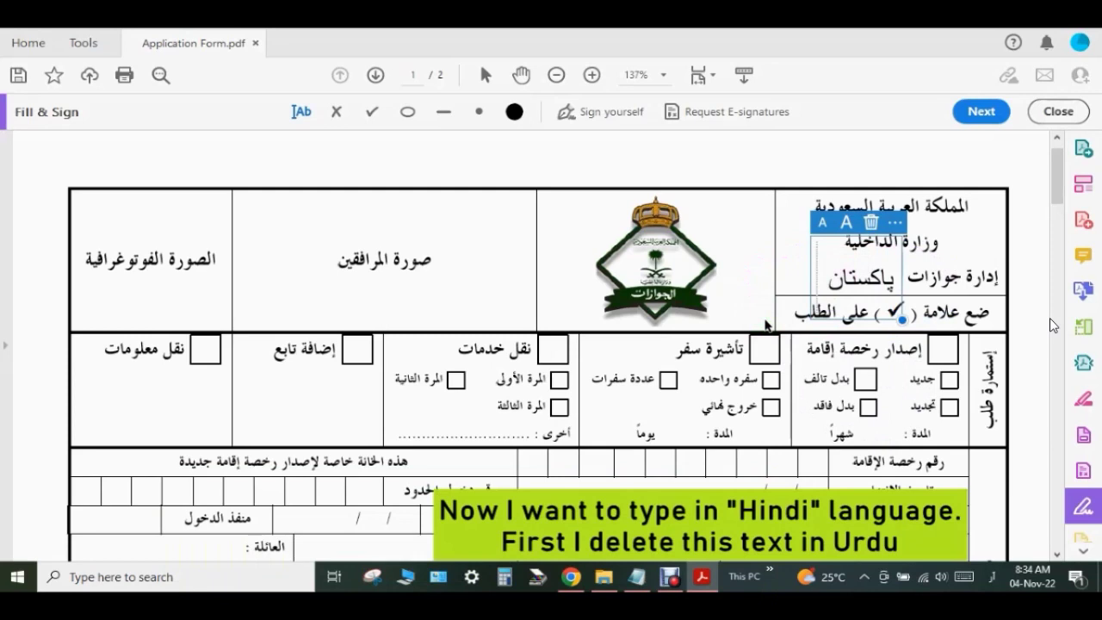
left_click(871, 222)
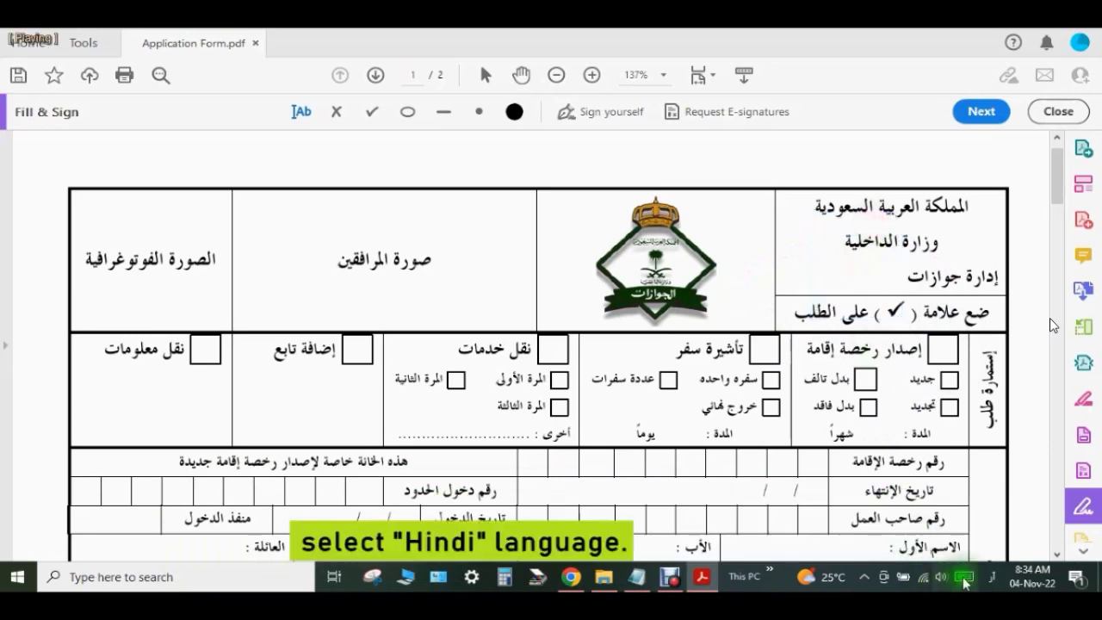
Switch the input language to Hindi with the Hindi Traditional keyboard
left_click(992, 577)
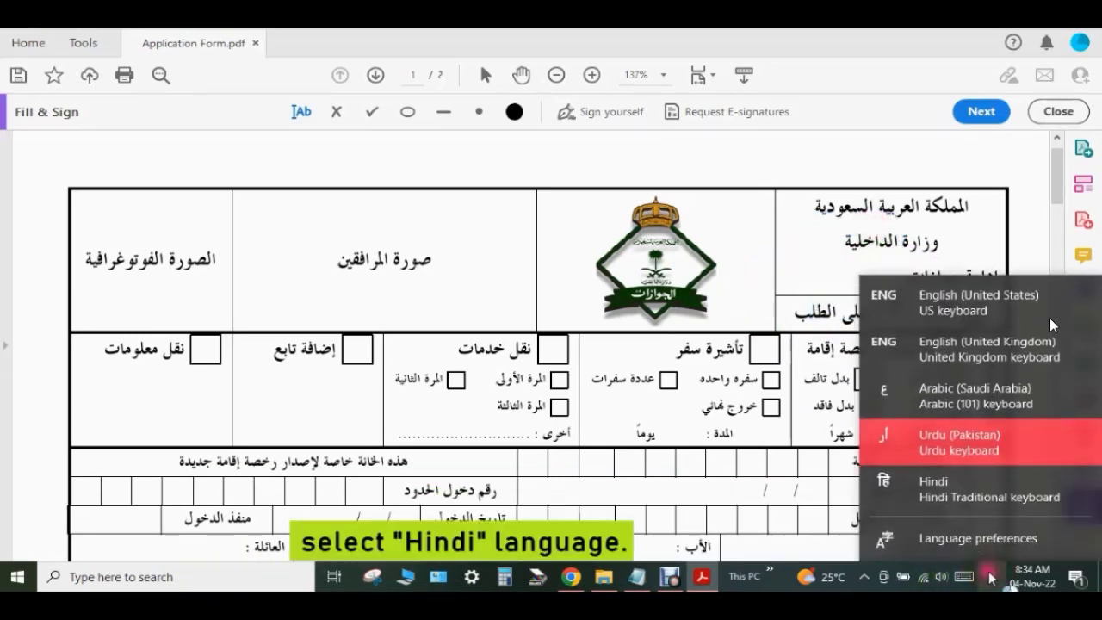
left_click(932, 498)
Try to enter Hindi letters as plain text beside "إدارة جوازات" using the on-screen keyboard, and close the keyboard
left_click(789, 277)
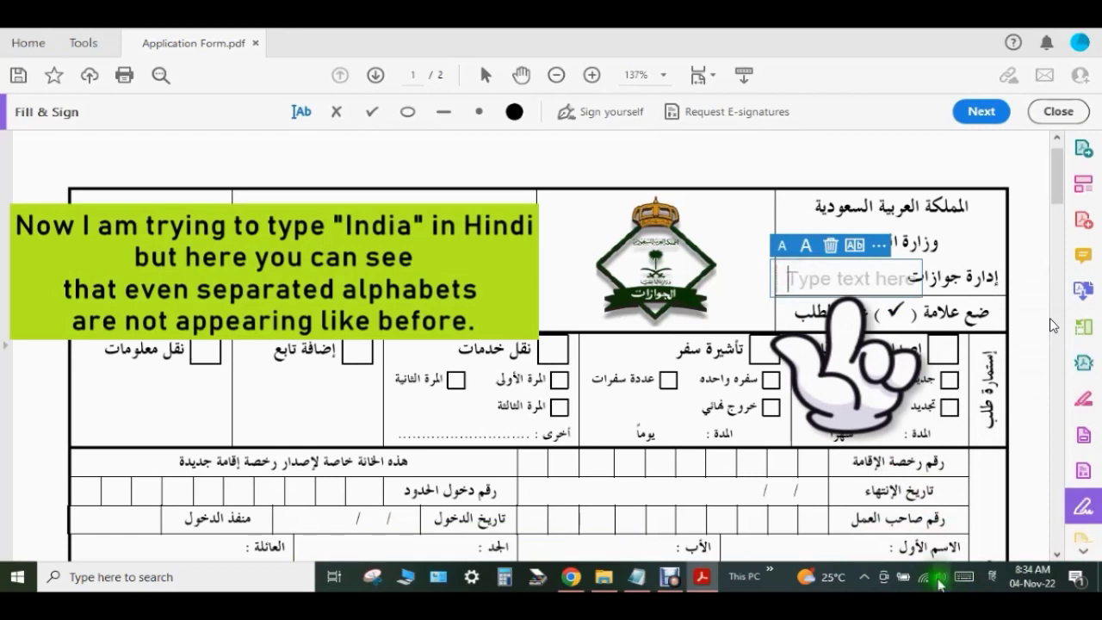
left_click(965, 576)
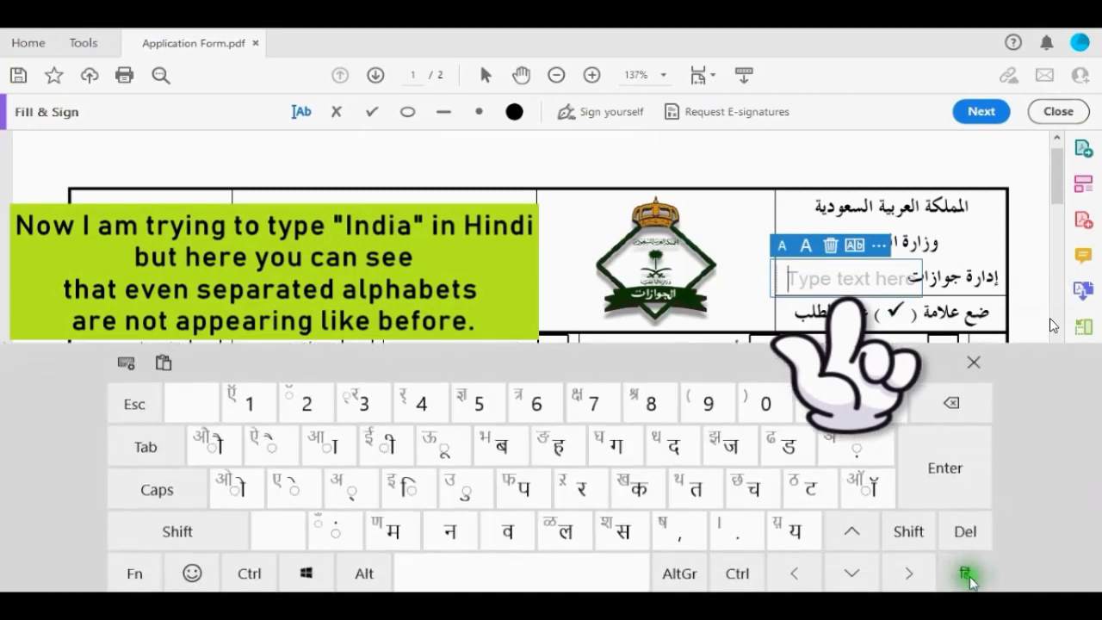
left_click(620, 448)
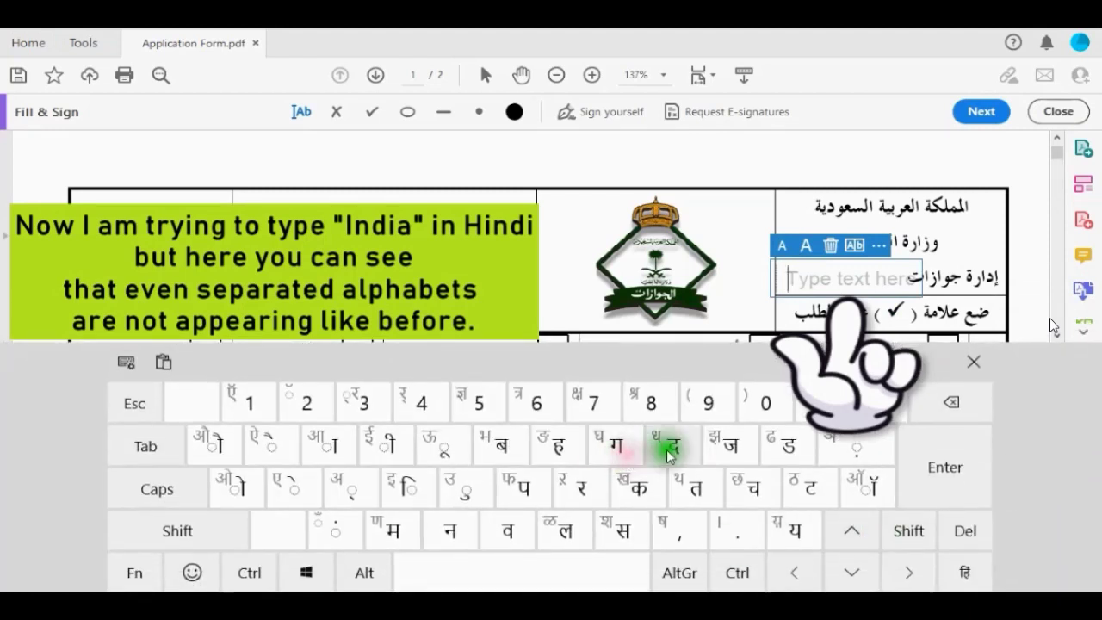
left_click(562, 447)
left_click(838, 292)
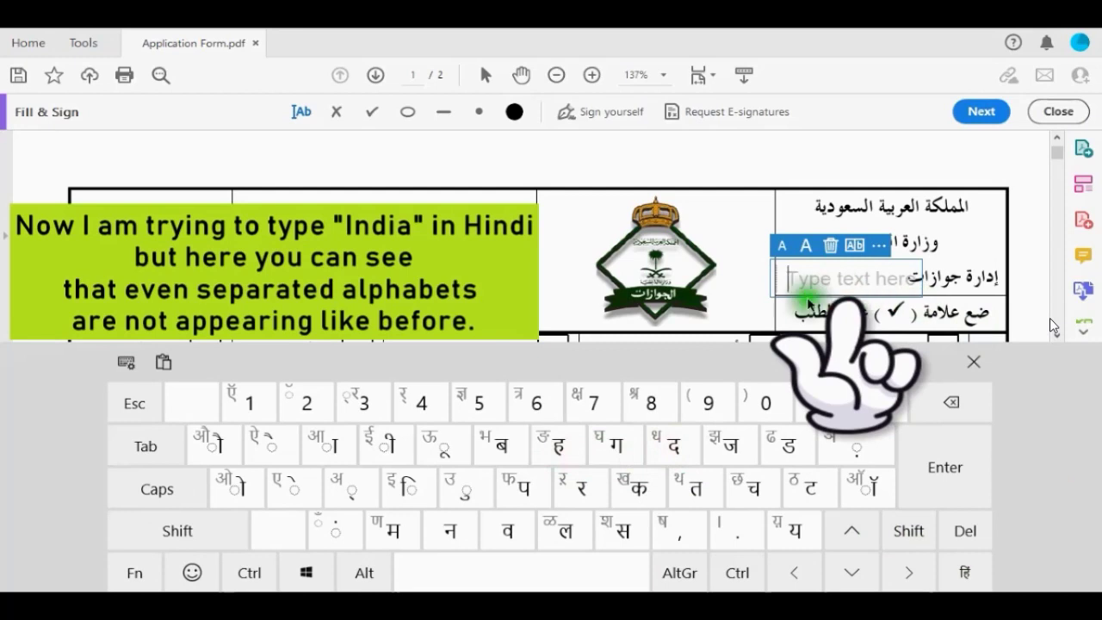
left_click(973, 361)
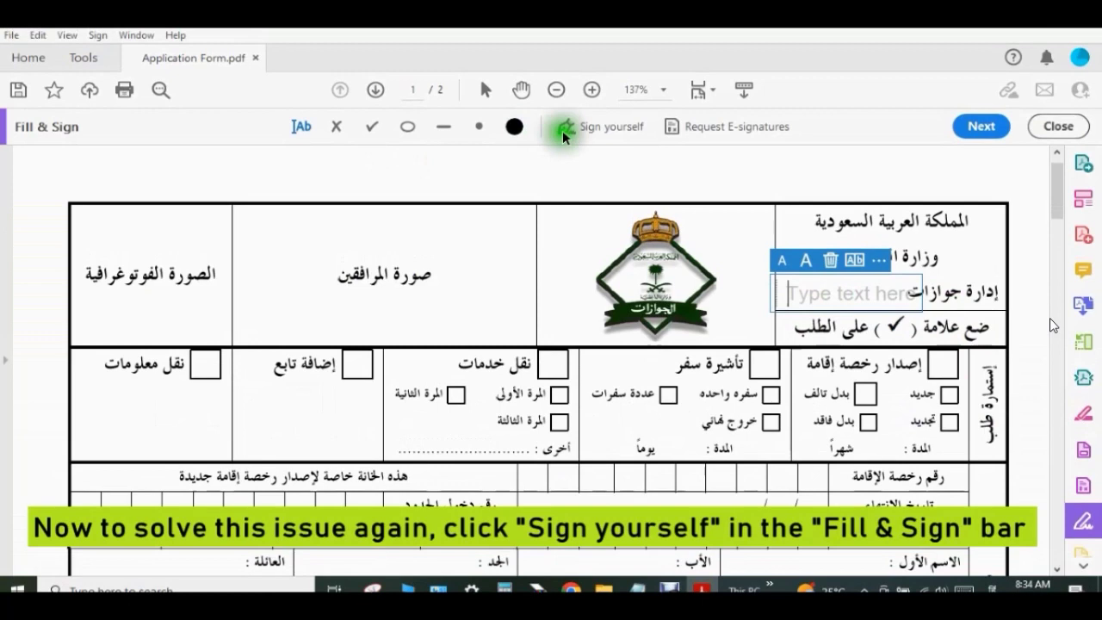
Create a typed signature reading "इंडिया" with Save signature enabled, and place it in the header cell beside "إدارة جوازات"
left_click(562, 130)
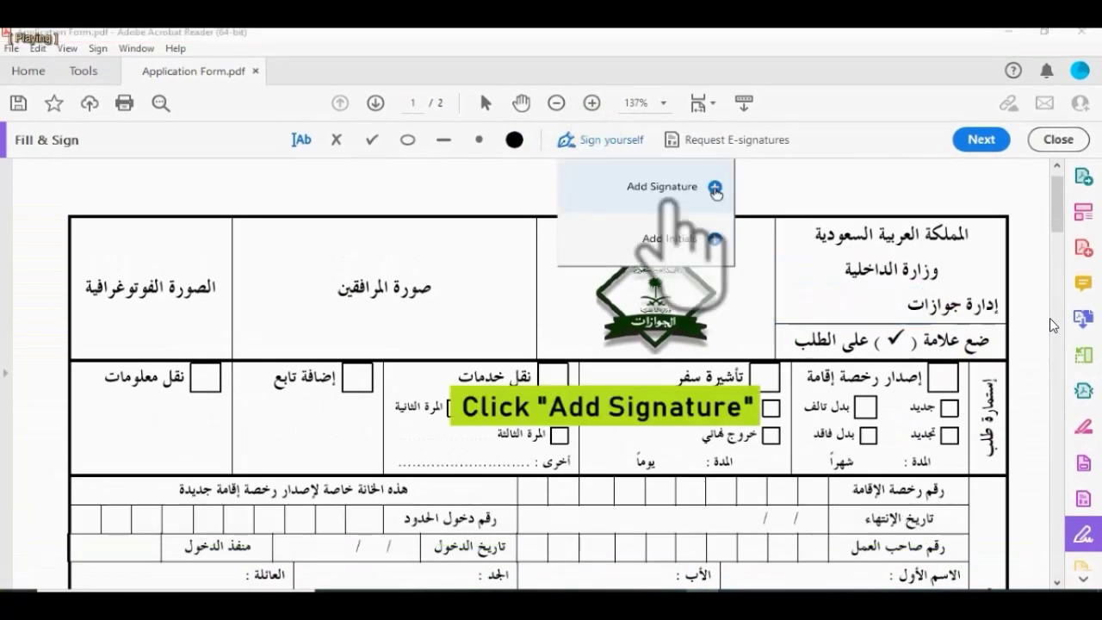
left_click(654, 188)
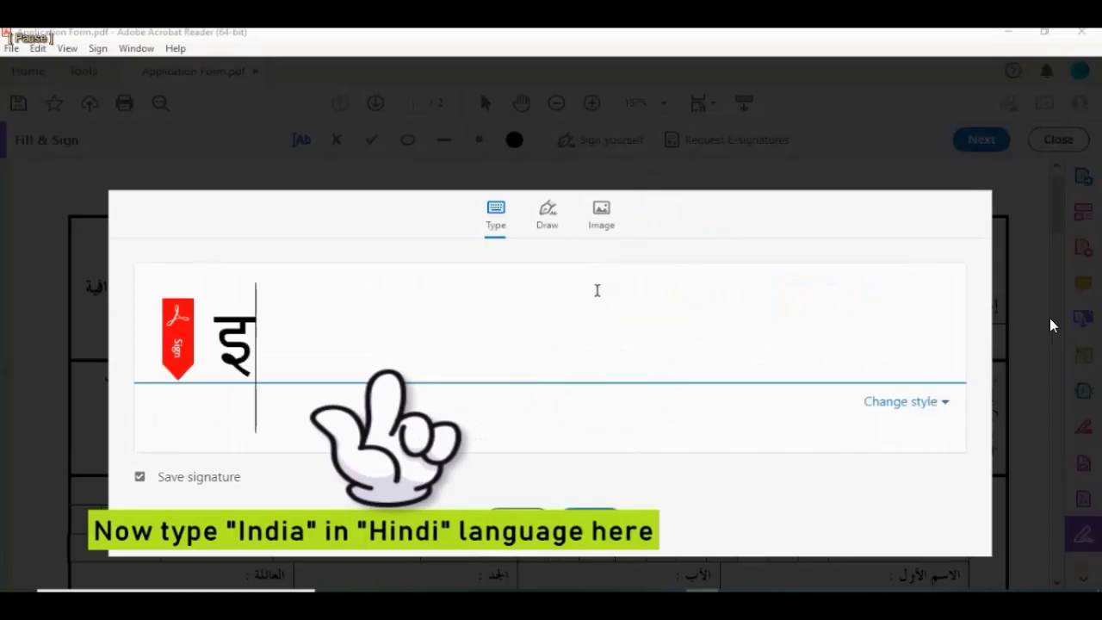
type("ंडि")
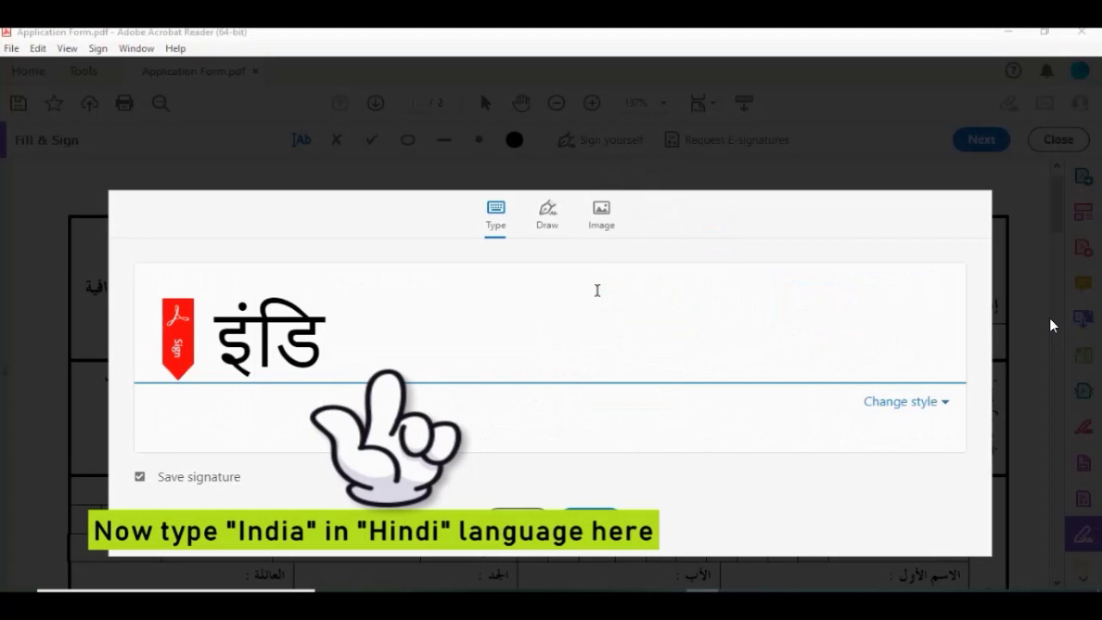
type("या")
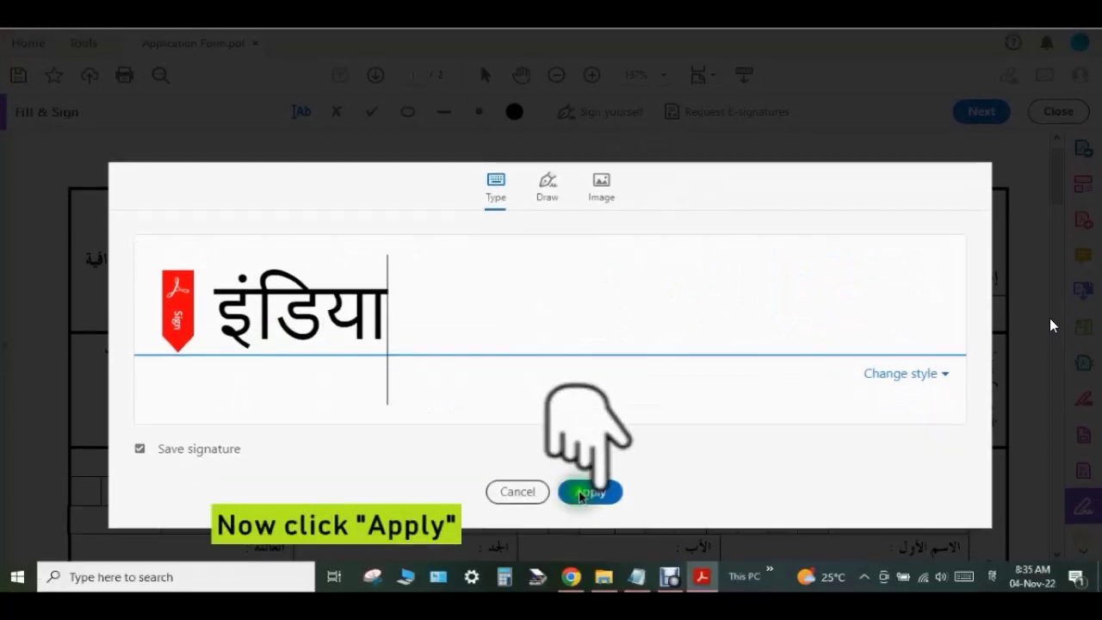
left_click(591, 491)
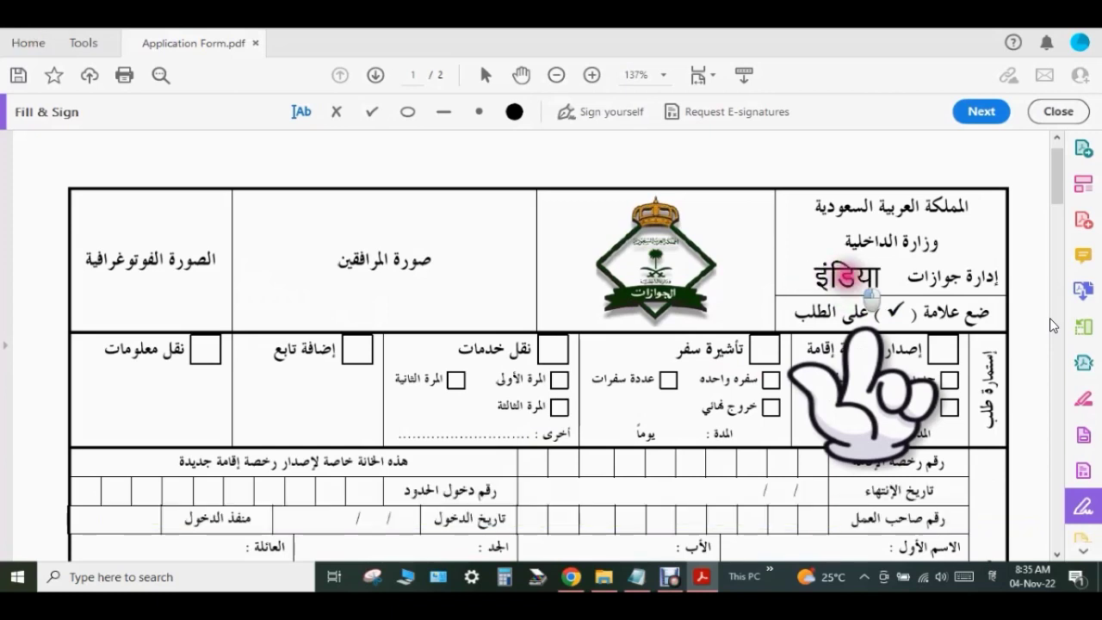
left_click(872, 297)
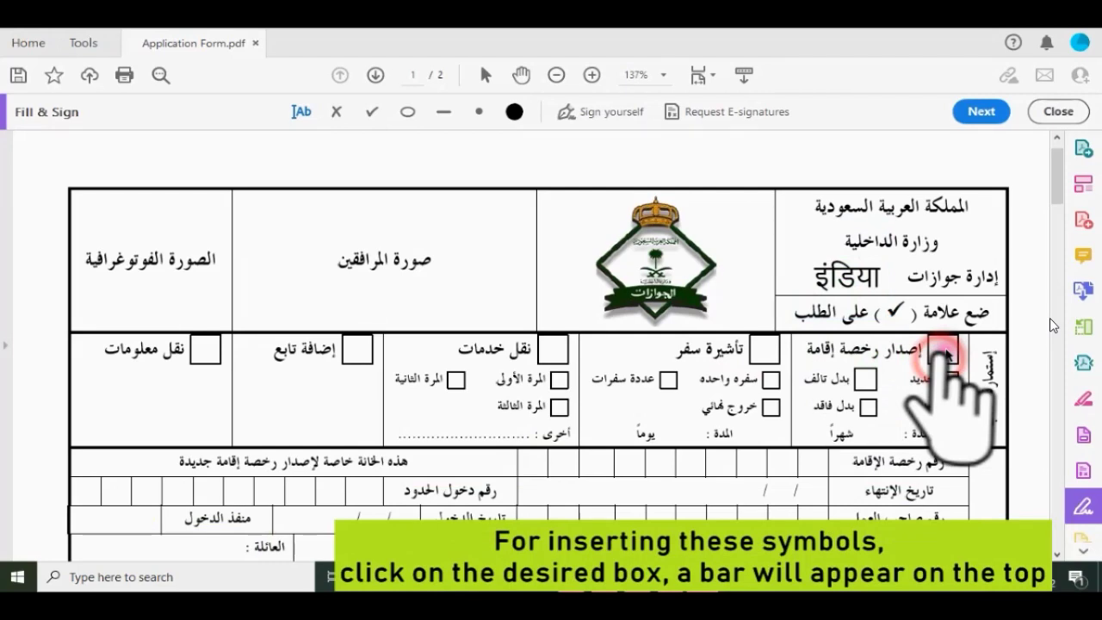
Start an entry in the box beside "إصدار رخصة إقامة" and show the available symbols for it
left_click(945, 350)
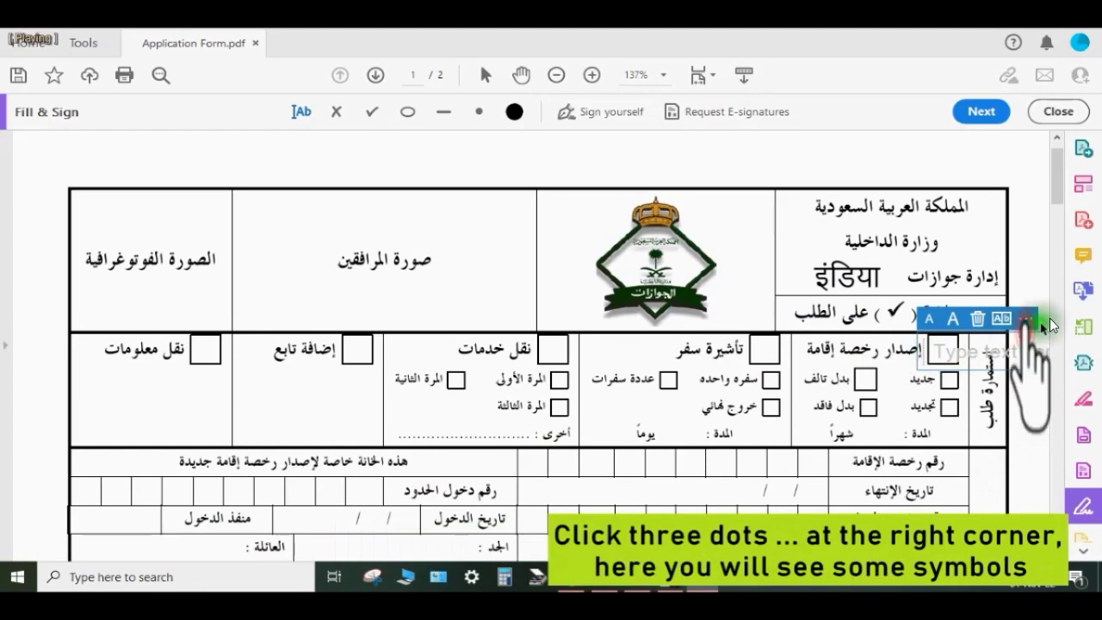
left_click(1028, 320)
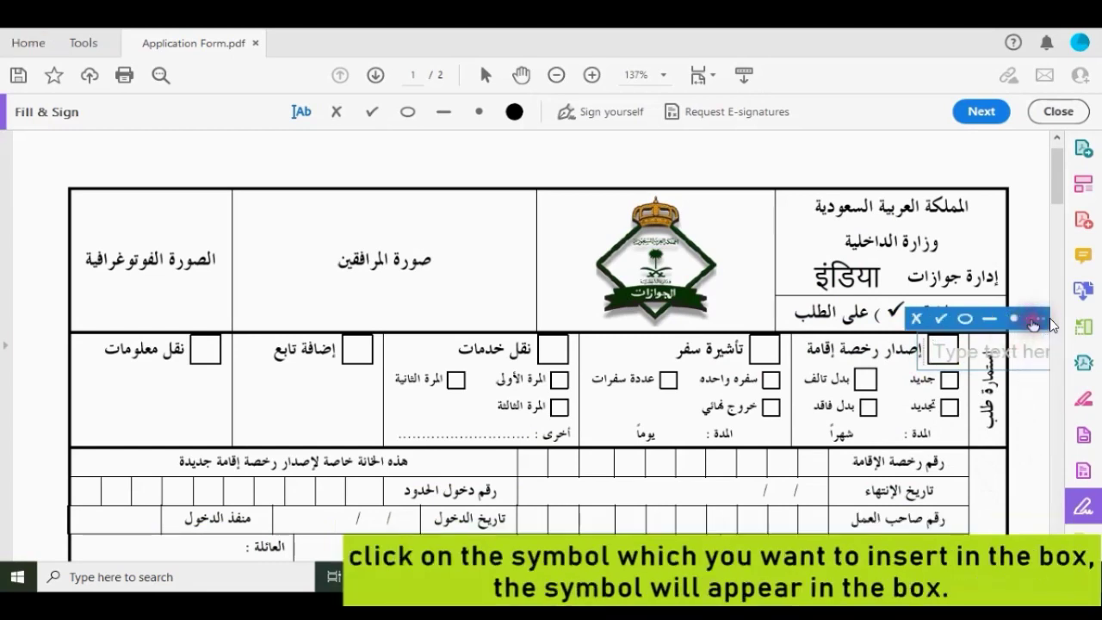